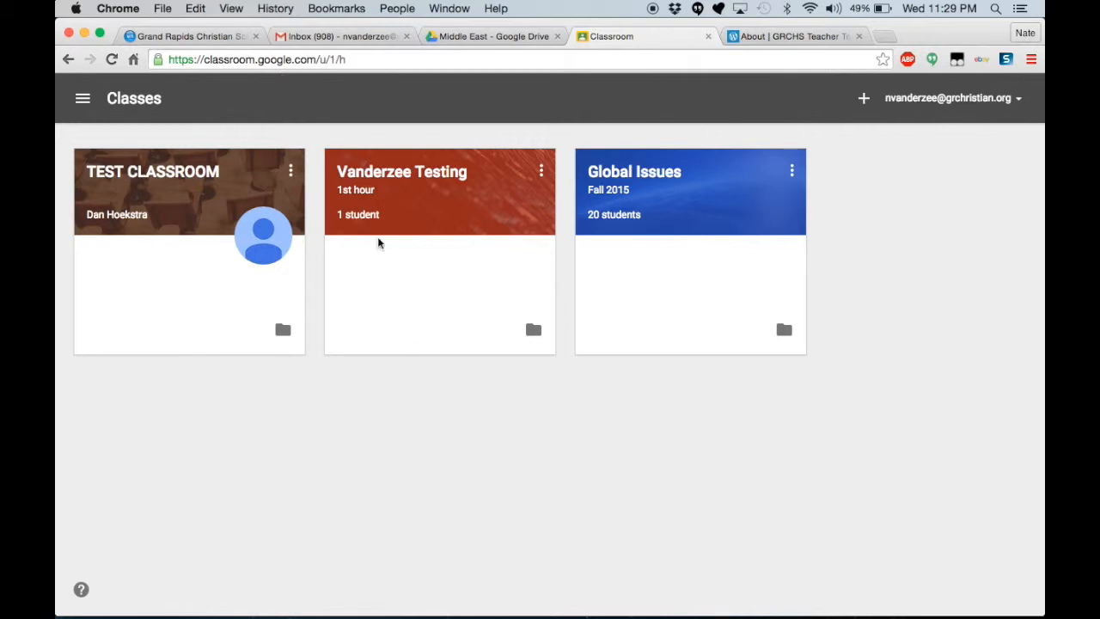
Open the 1st hour testing class and look over its stream.
{"action": "left_click", "coordinate": [381, 170]}
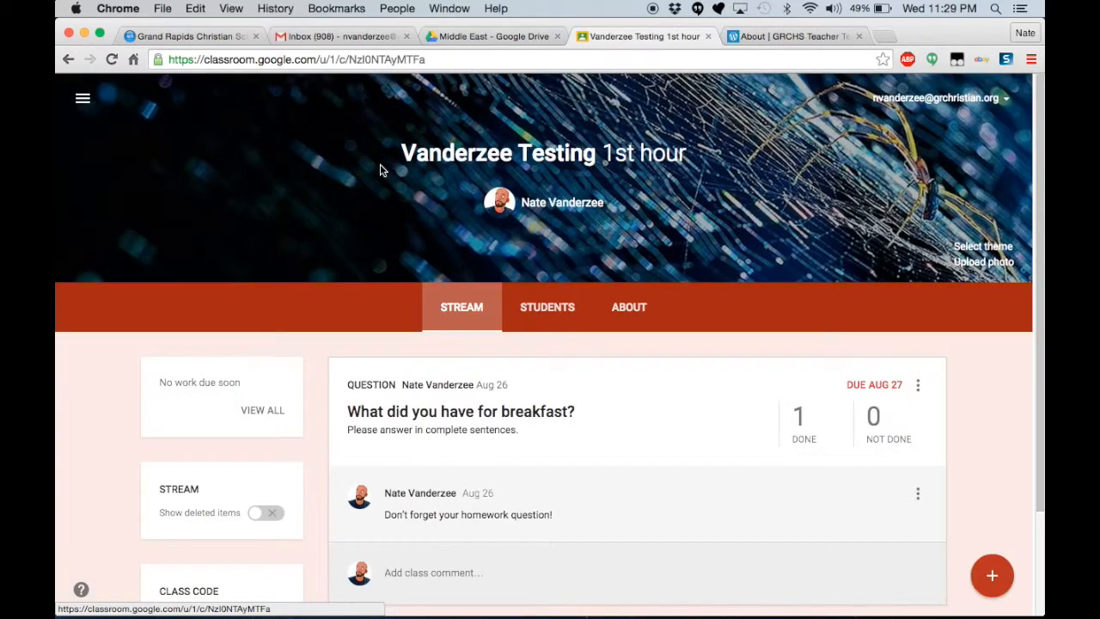
{"action": "scroll", "coordinate": [803, 387], "scroll_direction": "down", "scroll_amount": 3}
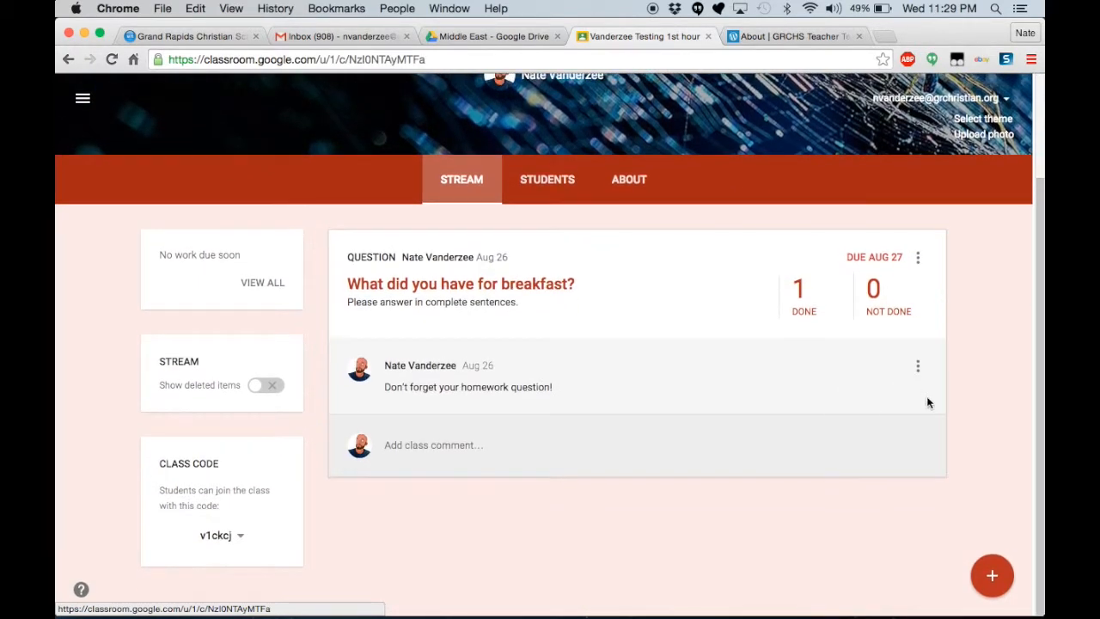
{"action": "scroll", "coordinate": [628, 301], "scroll_direction": "up", "scroll_amount": 3}
Open a new announcement form from the post creation options, and close it without posting.
{"action": "mouse_move", "coordinate": [990, 574]}
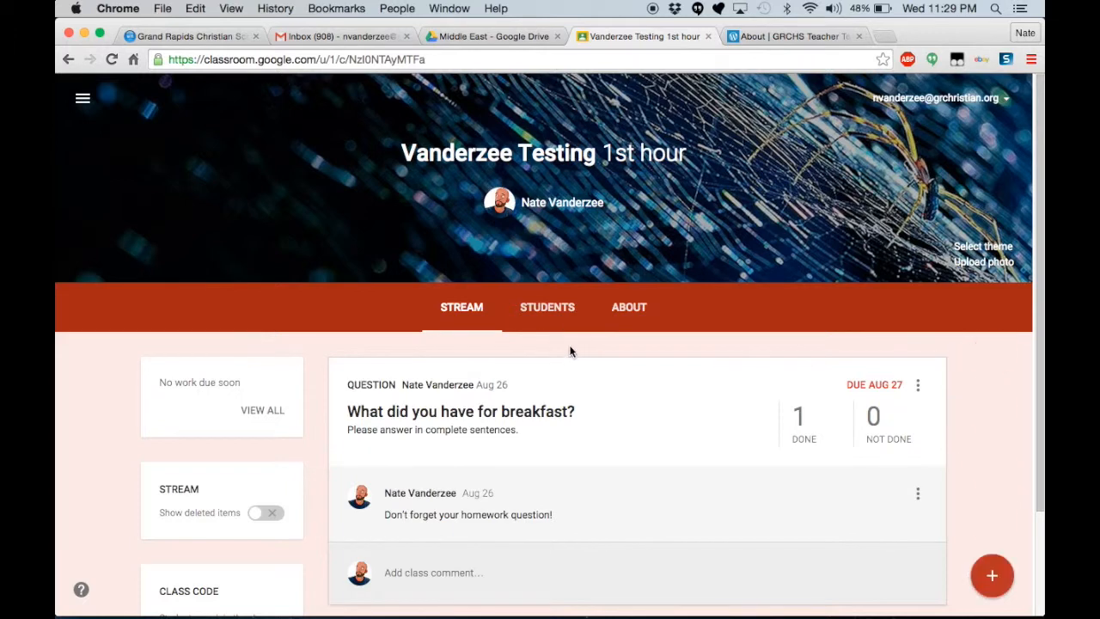
{"action": "scroll", "coordinate": [572, 351], "scroll_direction": "down", "scroll_amount": 3}
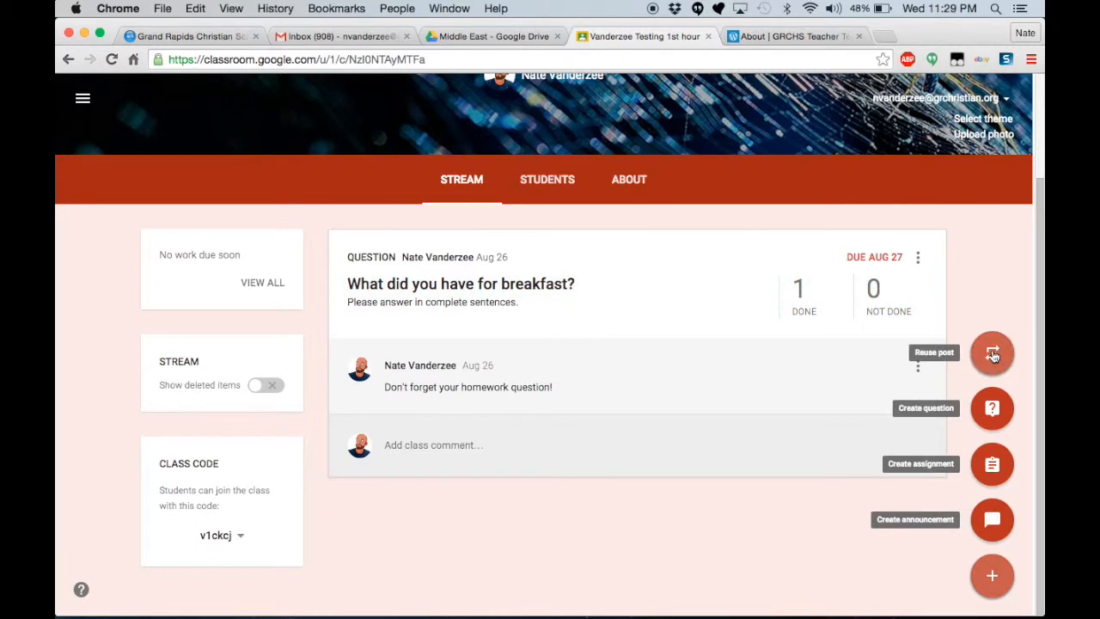
{"action": "left_click", "coordinate": [989, 520]}
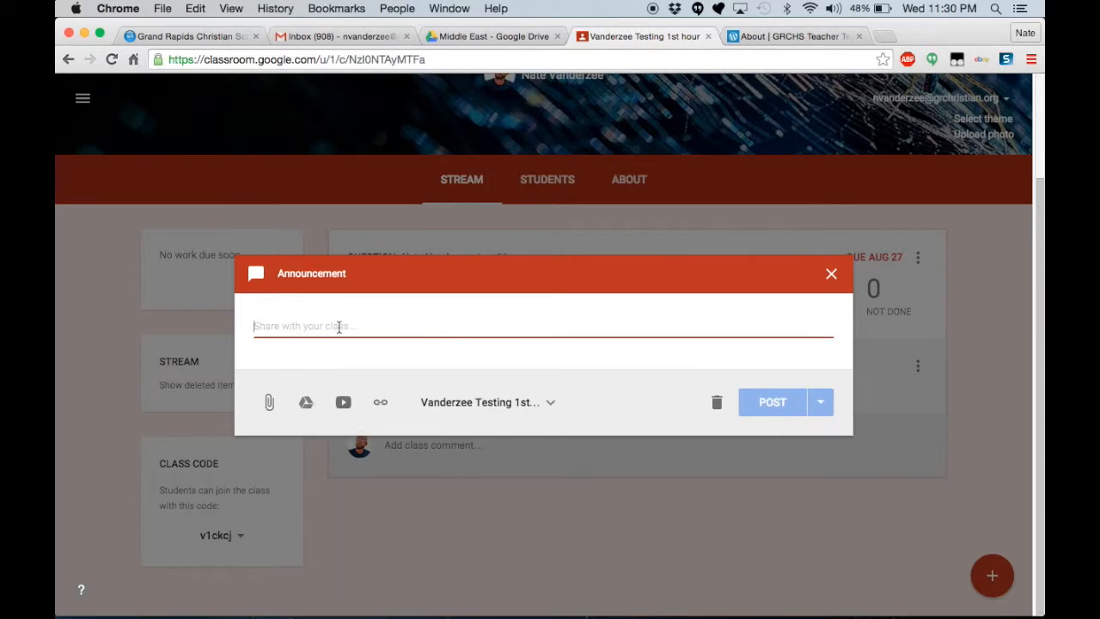
{"action": "left_click", "coordinate": [830, 276]}
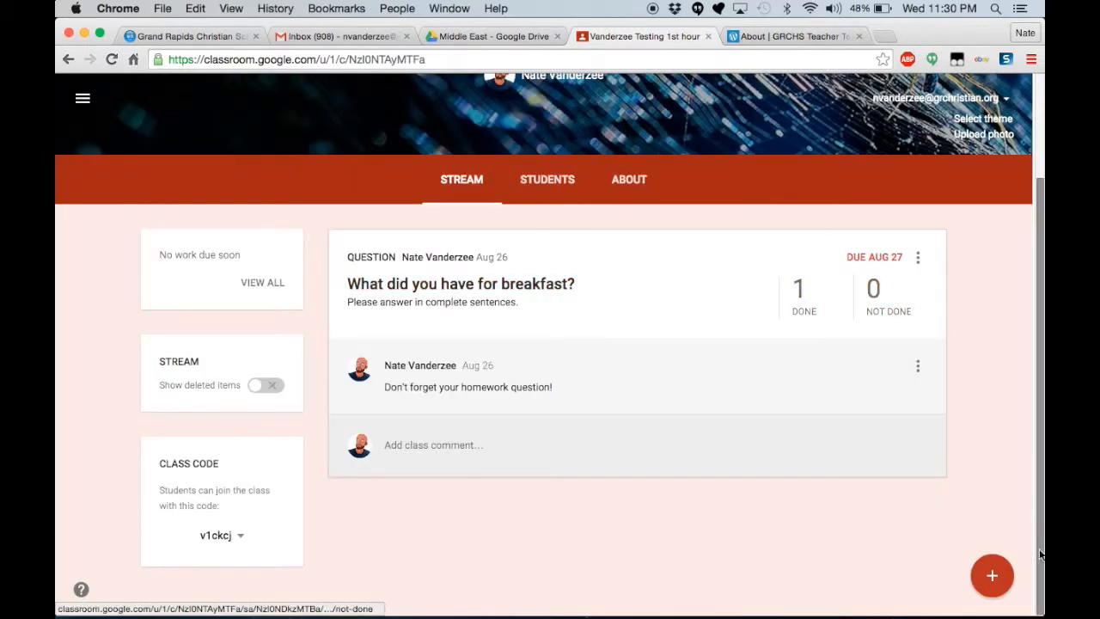
Start a new assignment titled "Sample Assignment" with the description "Please complete!".
{"action": "left_click", "coordinate": [995, 577]}
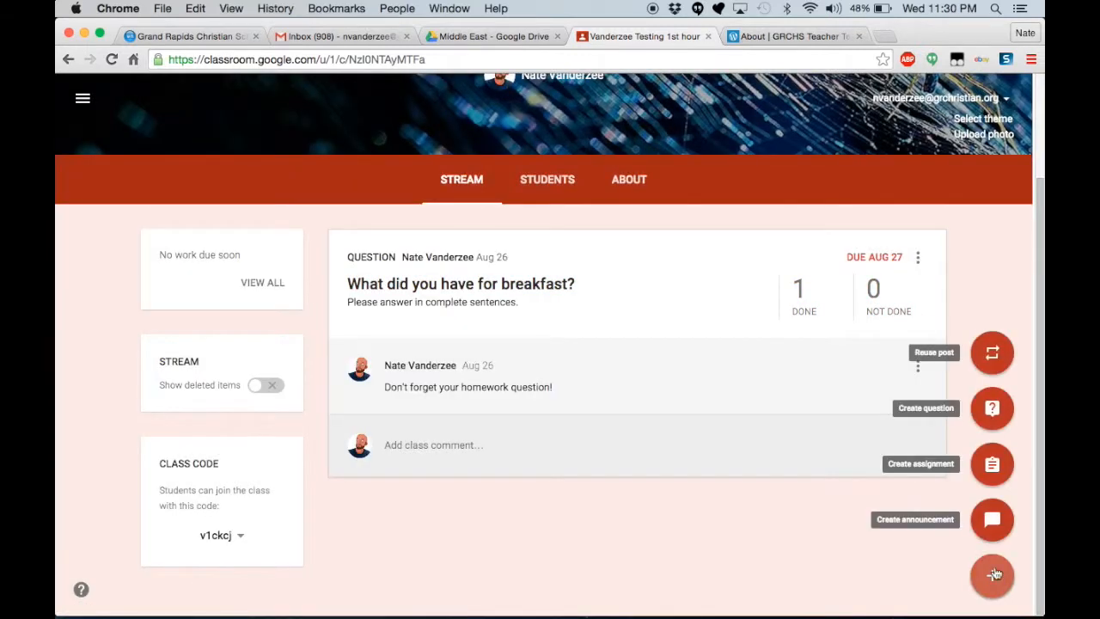
{"action": "left_click", "coordinate": [988, 466]}
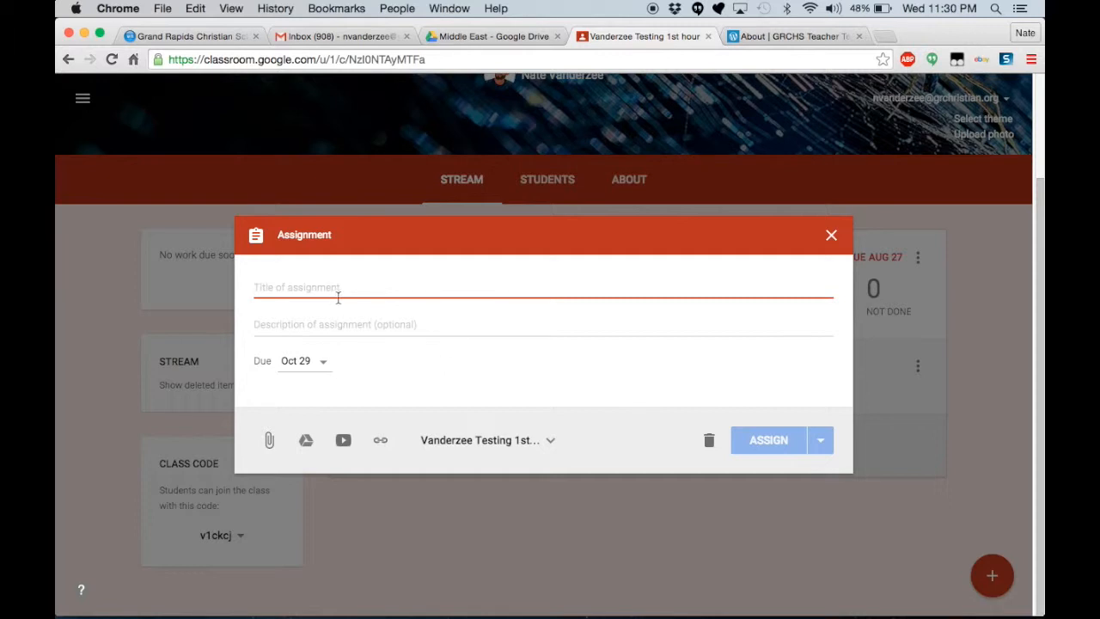
{"action": "type", "text": "Sample A"}
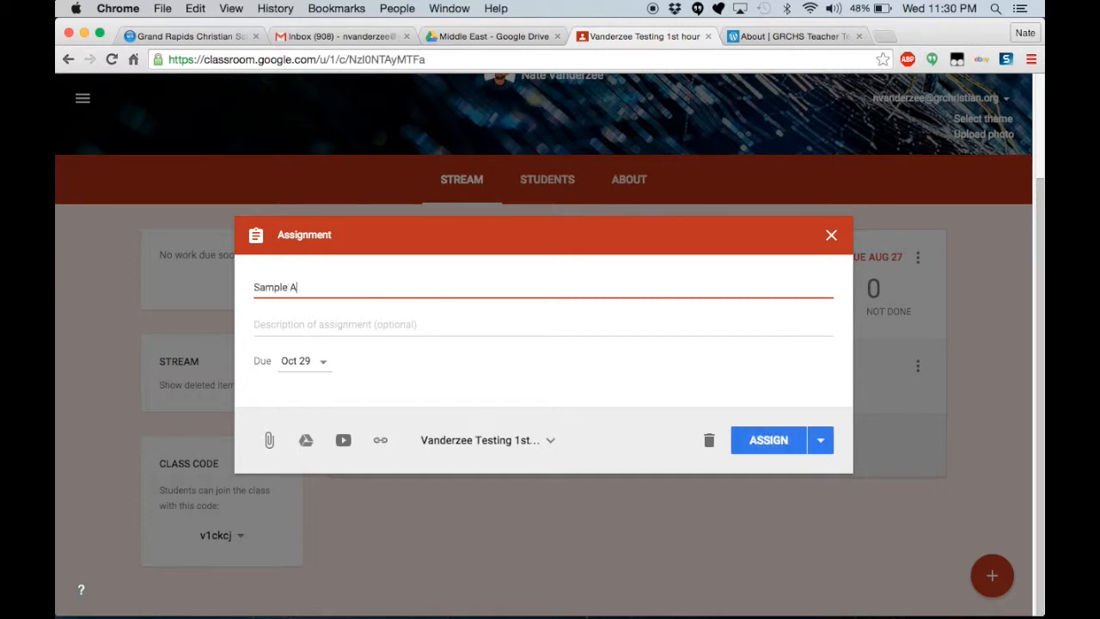
{"action": "type", "text": "ssignment"}
{"action": "key", "text": "BackSpace"}
{"action": "key", "text": "BackSpace"}
{"action": "key", "text": "BackSpace"}
{"action": "key", "text": "BackSpace"}
{"action": "type", "text": "ment"}
{"action": "left_click", "coordinate": [310, 326]}
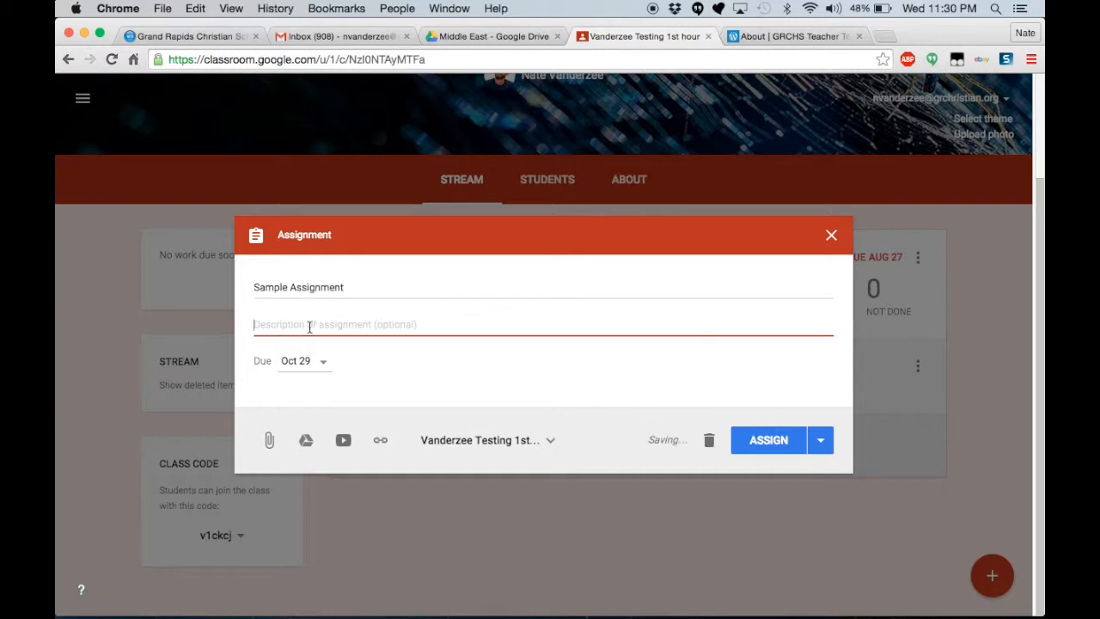
{"action": "type", "text": "Ple"}
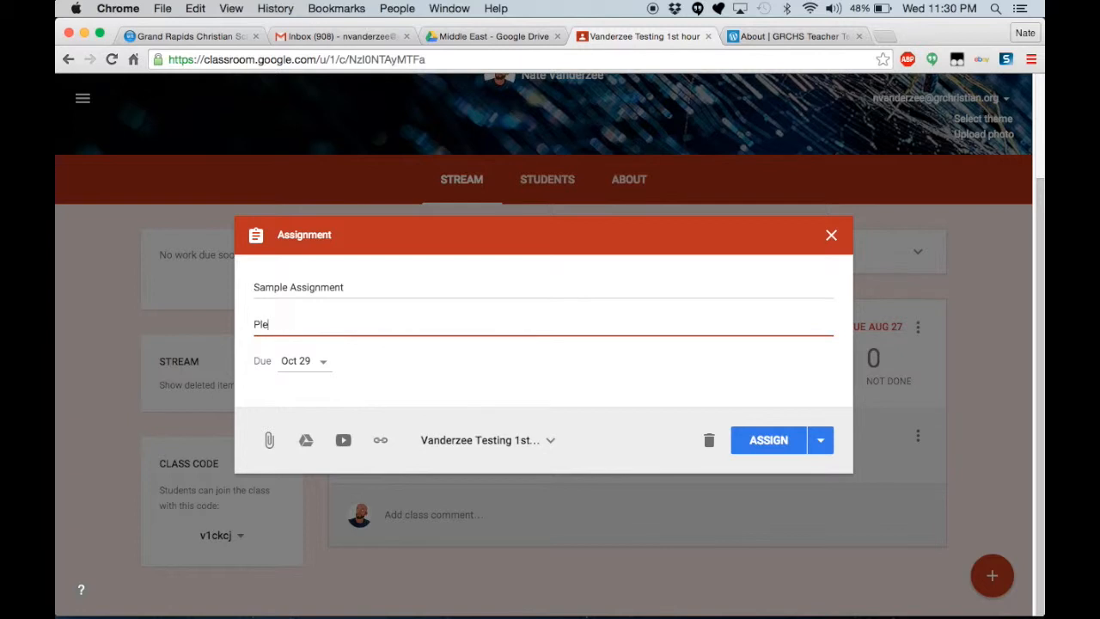
{"action": "type", "text": "ase complete!"}
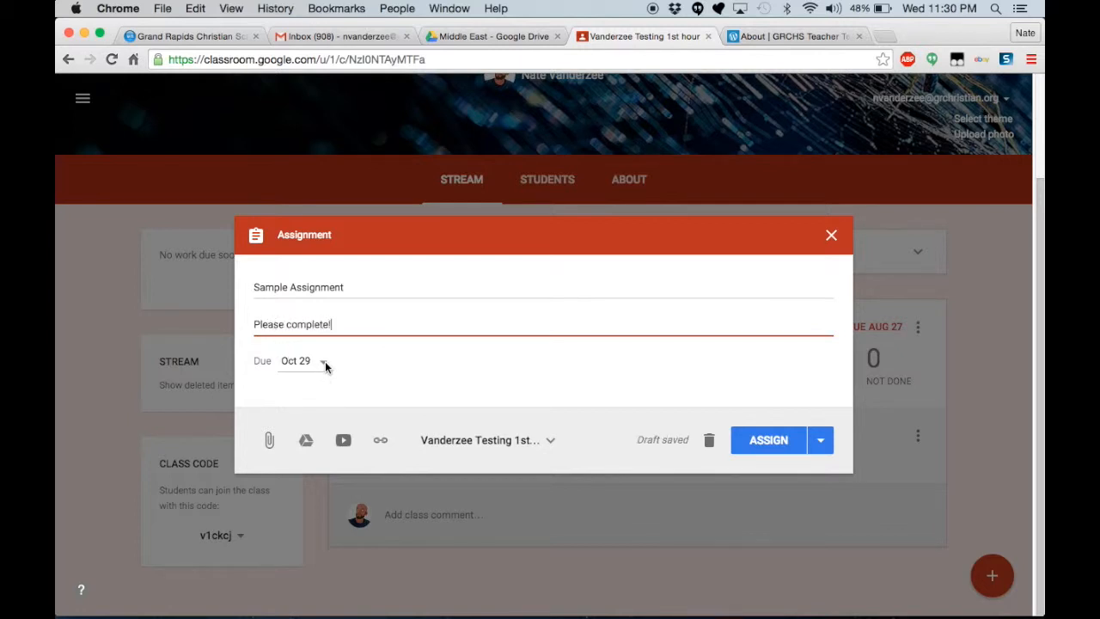
Select Global Issues as an additional class for the assignment, and deselect it again.
{"action": "left_click", "coordinate": [550, 441]}
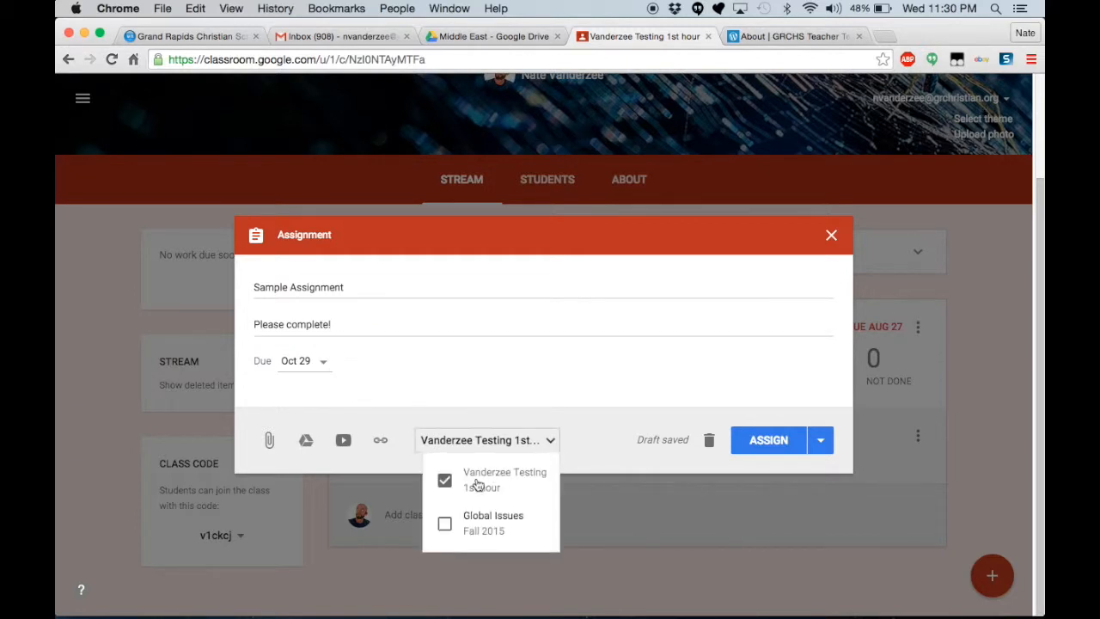
{"action": "left_click", "coordinate": [576, 424]}
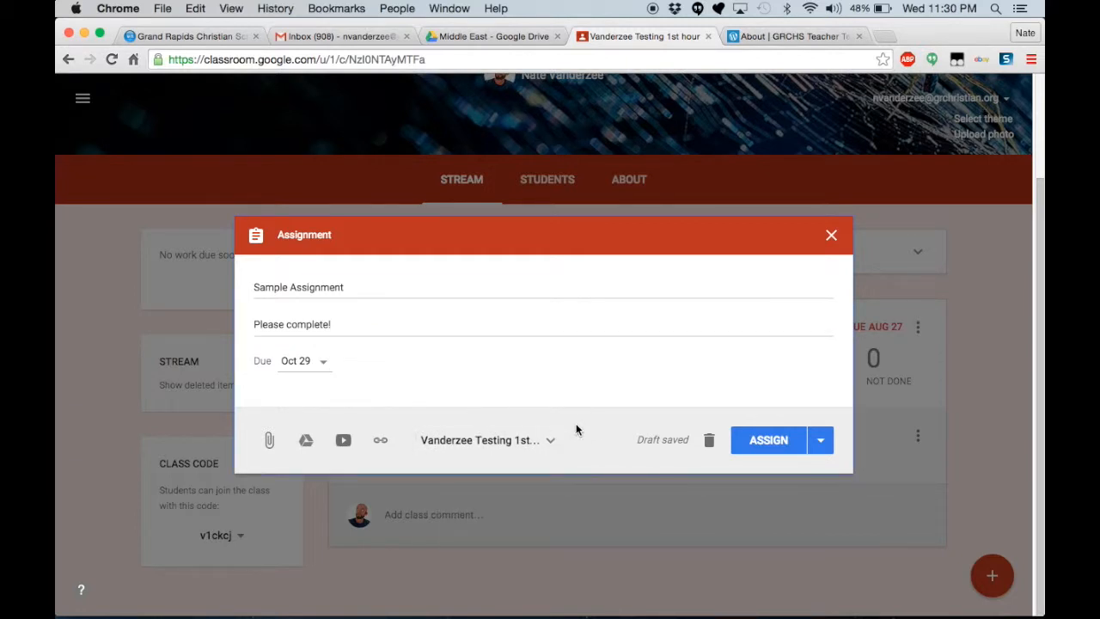
{"action": "left_click", "coordinate": [526, 440]}
{"action": "left_click", "coordinate": [445, 523]}
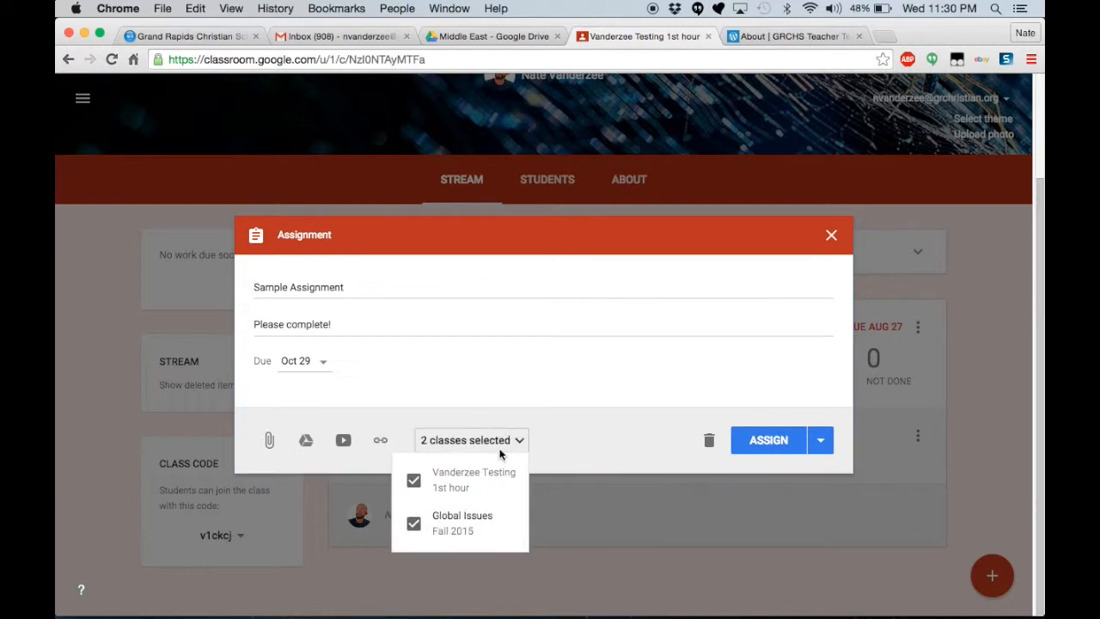
{"action": "left_click", "coordinate": [447, 523]}
{"action": "left_click", "coordinate": [579, 435]}
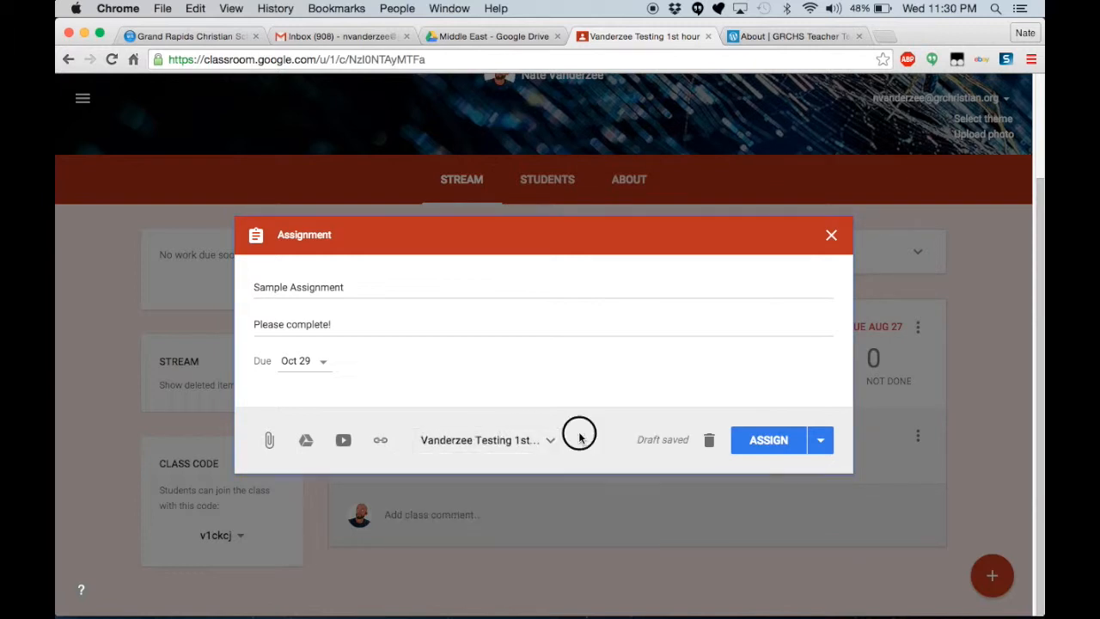
Attach the "Unit One Web Activity" document from the "01 Intro unit" folder within Global Issues in Google Drive.
{"action": "left_click", "coordinate": [305, 440]}
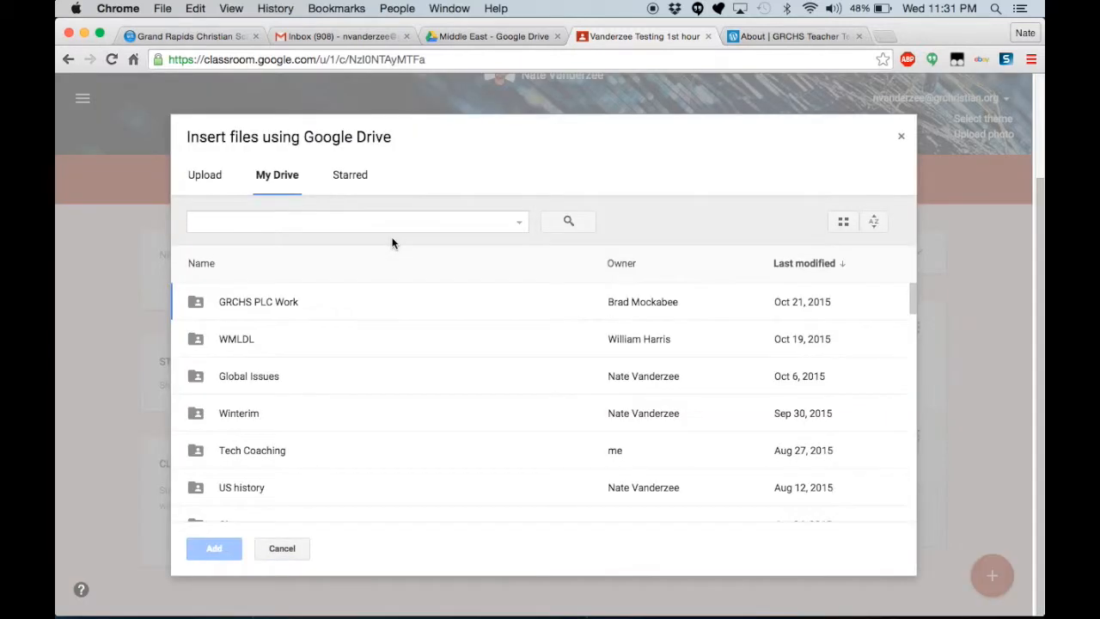
{"action": "double_click", "coordinate": [259, 377]}
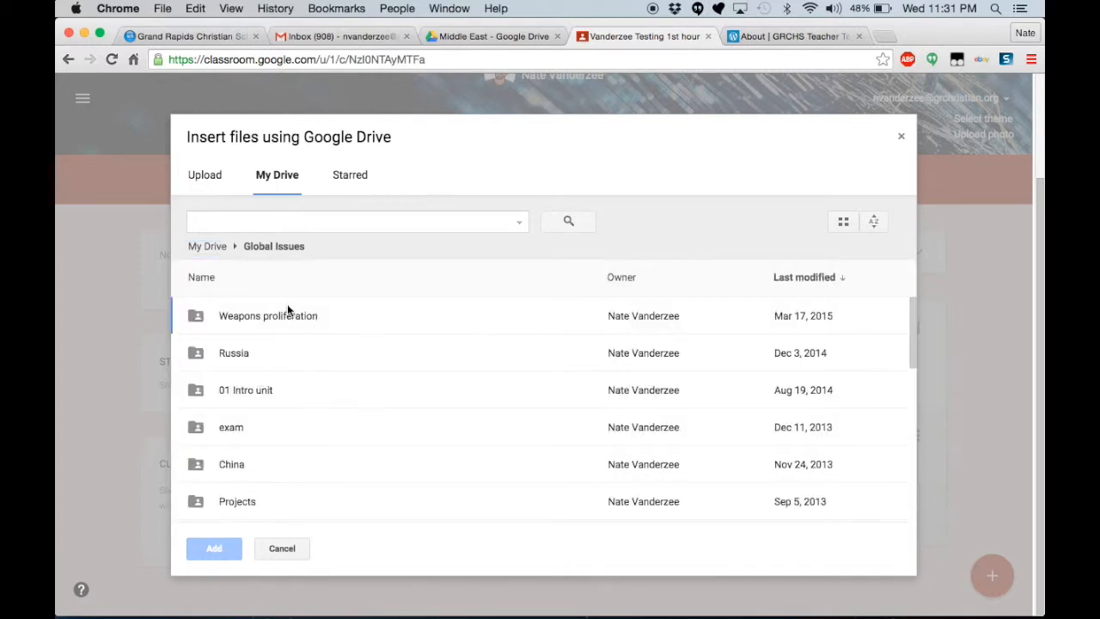
{"action": "double_click", "coordinate": [247, 390]}
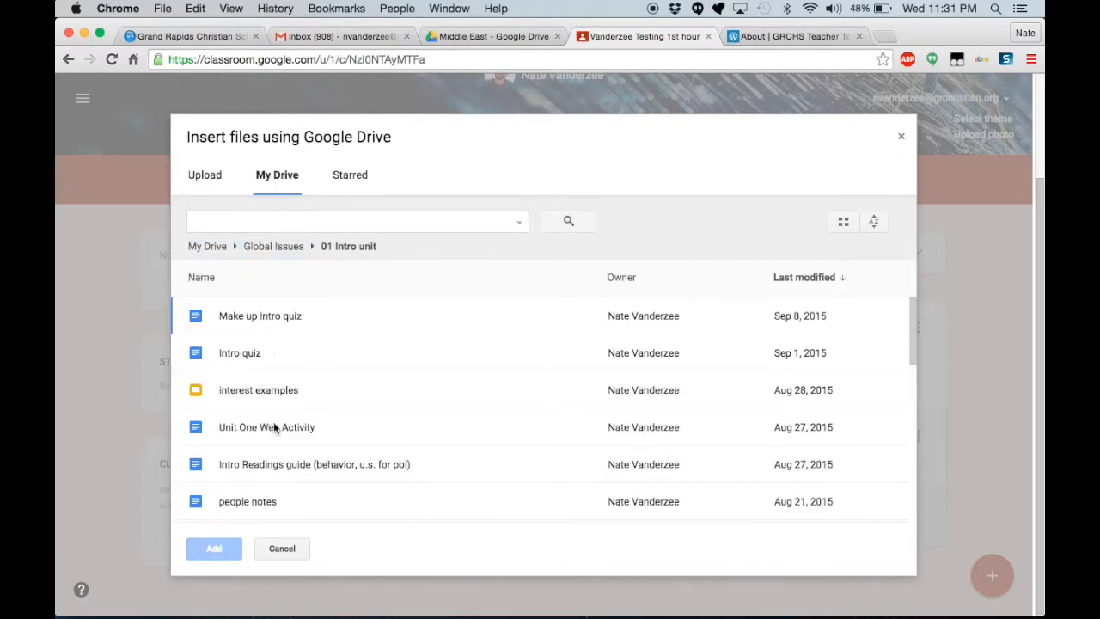
{"action": "scroll", "coordinate": [270, 437], "scroll_direction": "down", "scroll_amount": 1}
{"action": "left_click", "coordinate": [269, 411]}
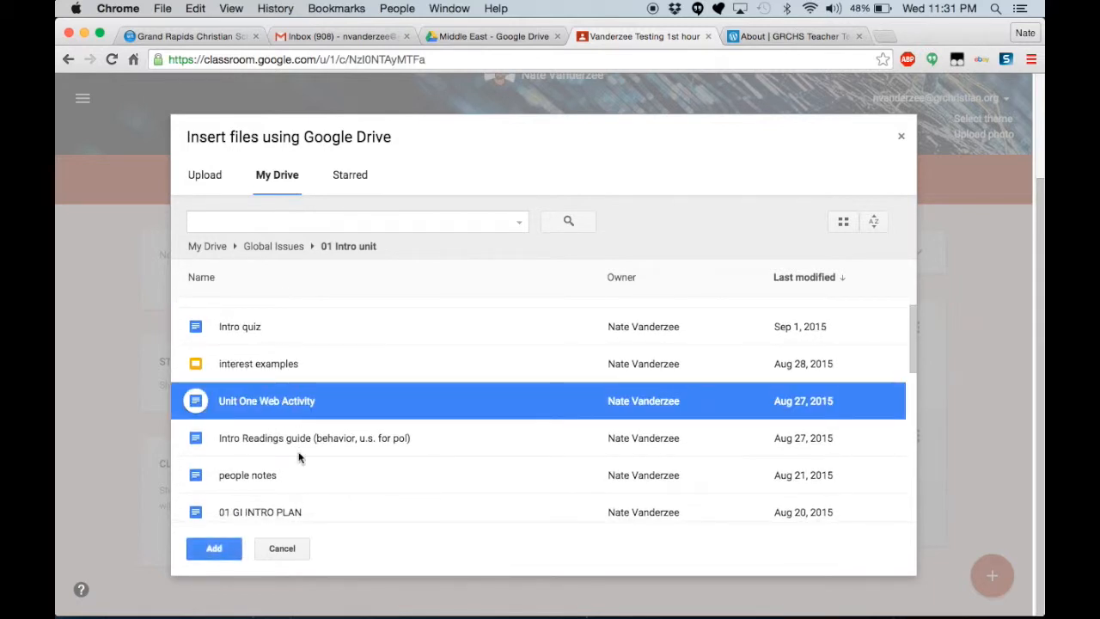
{"action": "left_click", "coordinate": [221, 546]}
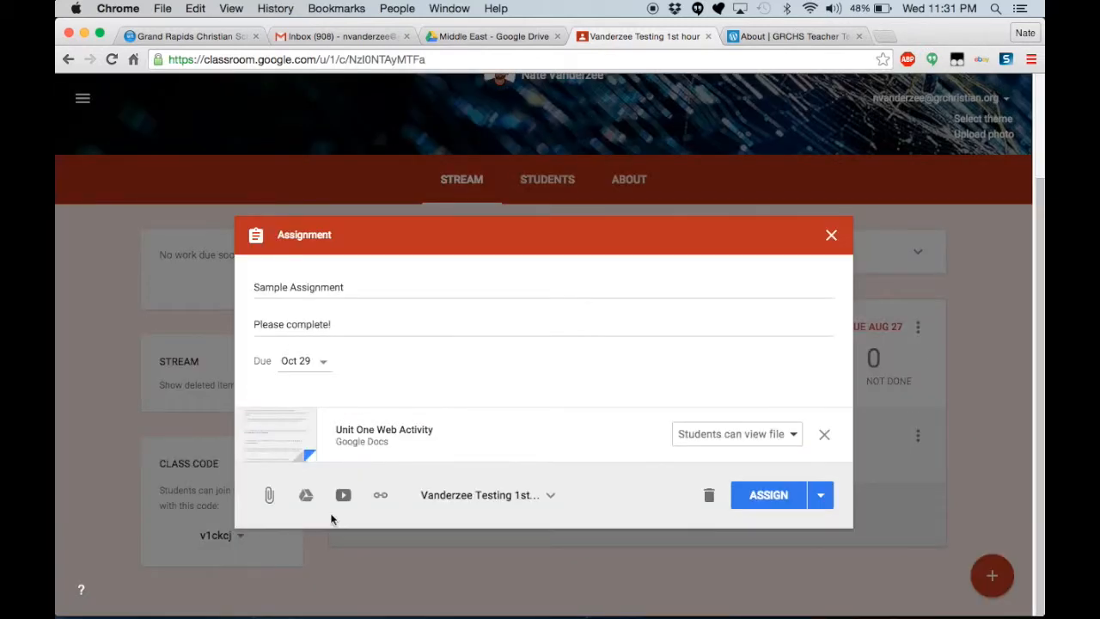
Set the attached document to make a copy for each student, and assign the assignment to the class.
{"action": "left_click", "coordinate": [793, 434]}
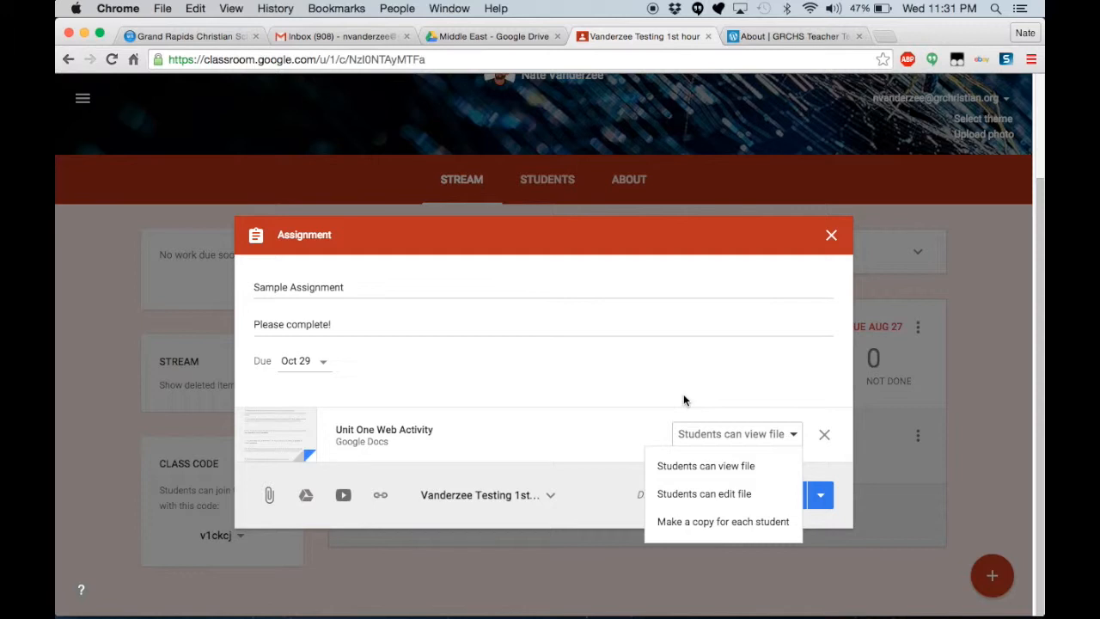
{"action": "left_click", "coordinate": [692, 530]}
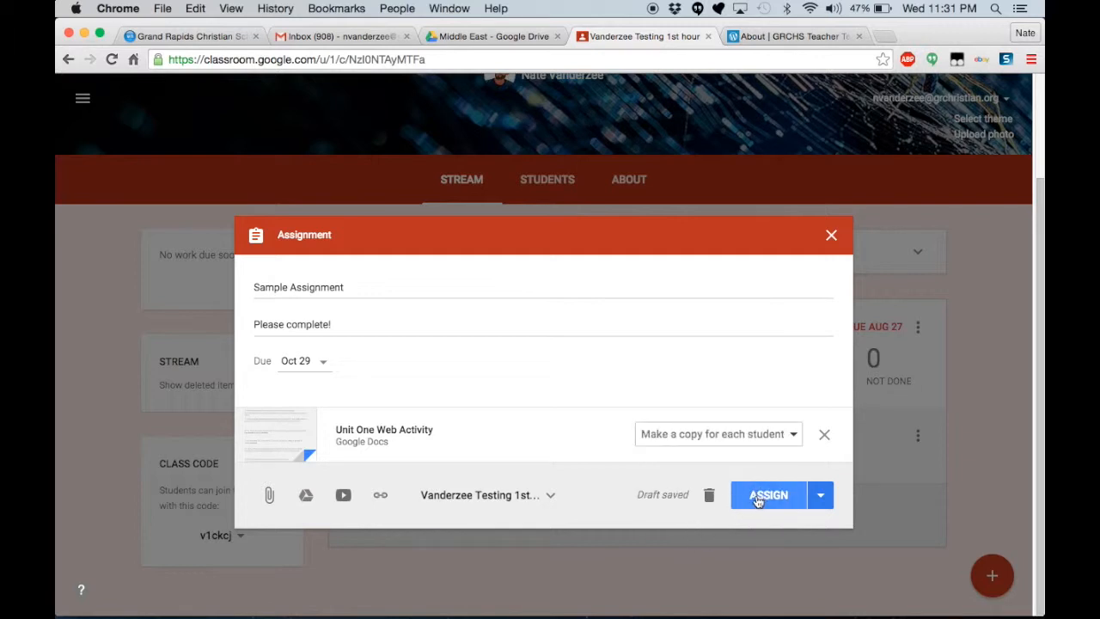
{"action": "left_click", "coordinate": [757, 498]}
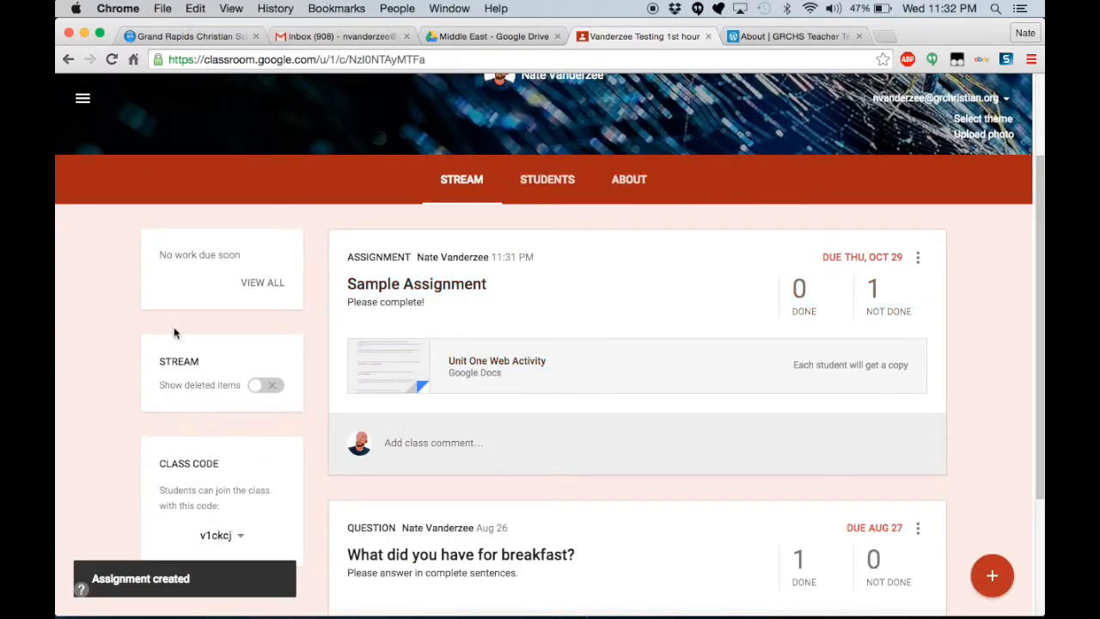
{"action": "left_click", "coordinate": [83, 102]}
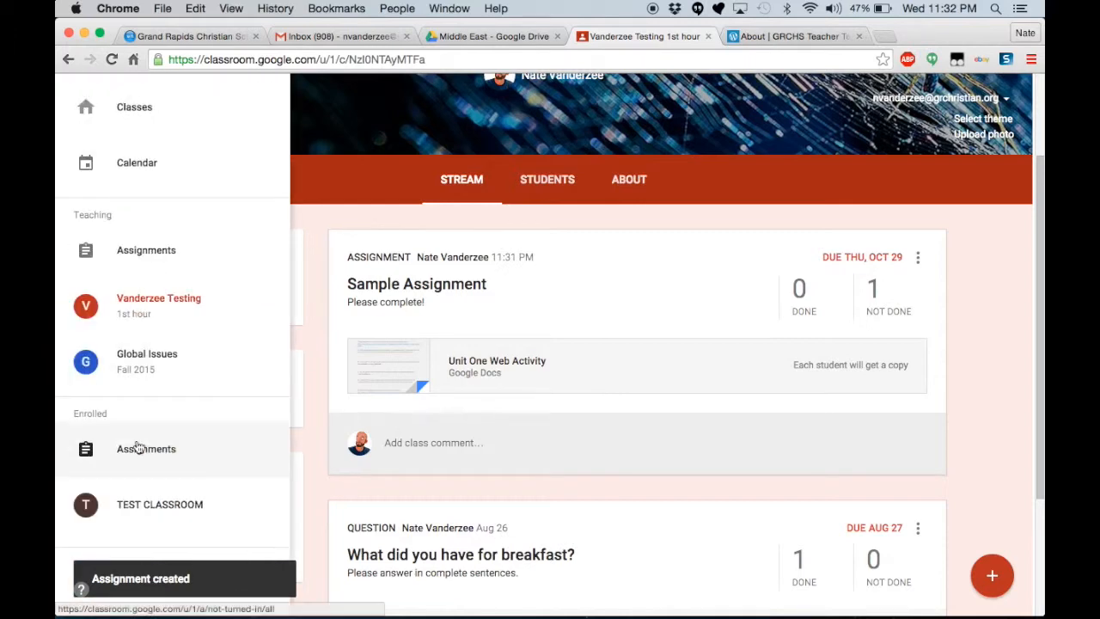
{"action": "scroll", "coordinate": [137, 464], "scroll_direction": "down", "scroll_amount": 3}
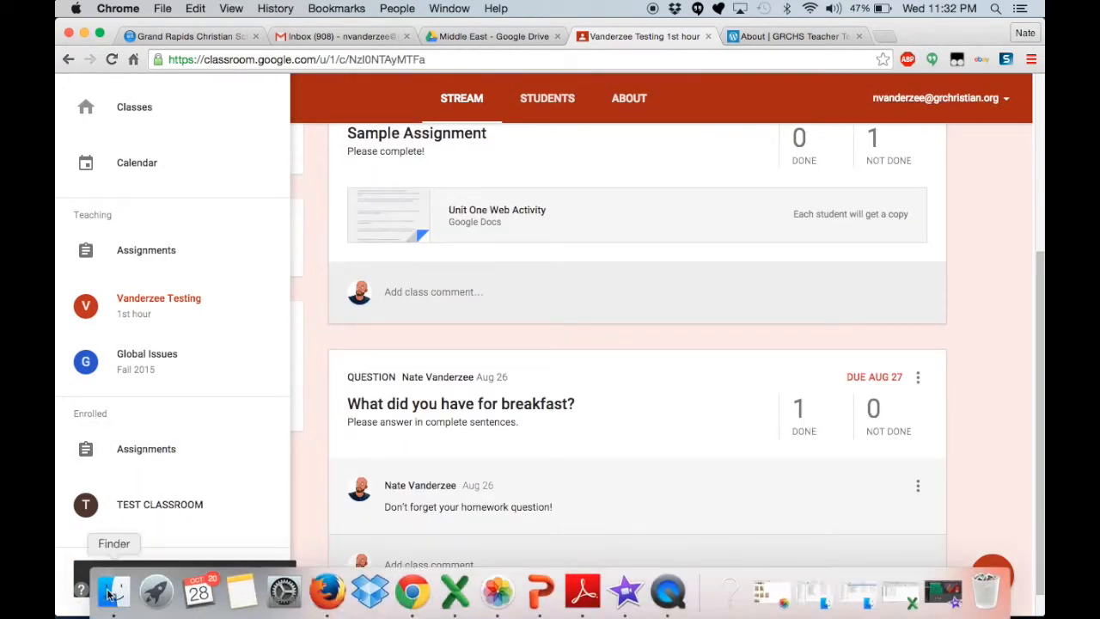
{"action": "scroll", "coordinate": [144, 551], "scroll_direction": "down", "scroll_amount": 1}
{"action": "scroll", "coordinate": [145, 551], "scroll_direction": "down", "scroll_amount": 1}
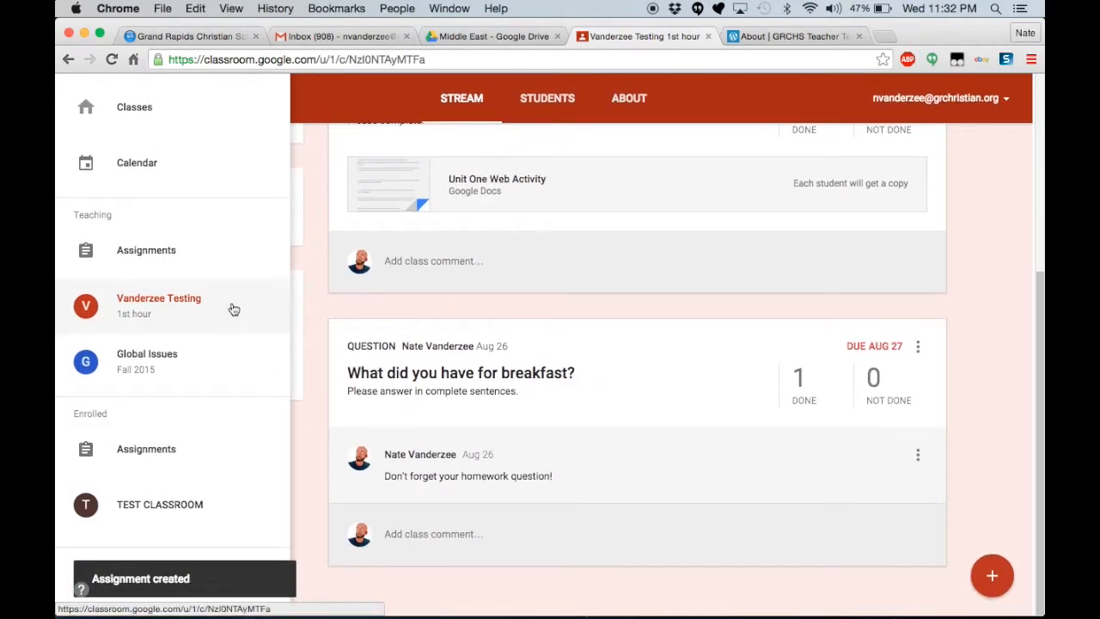
{"action": "left_click", "coordinate": [340, 95]}
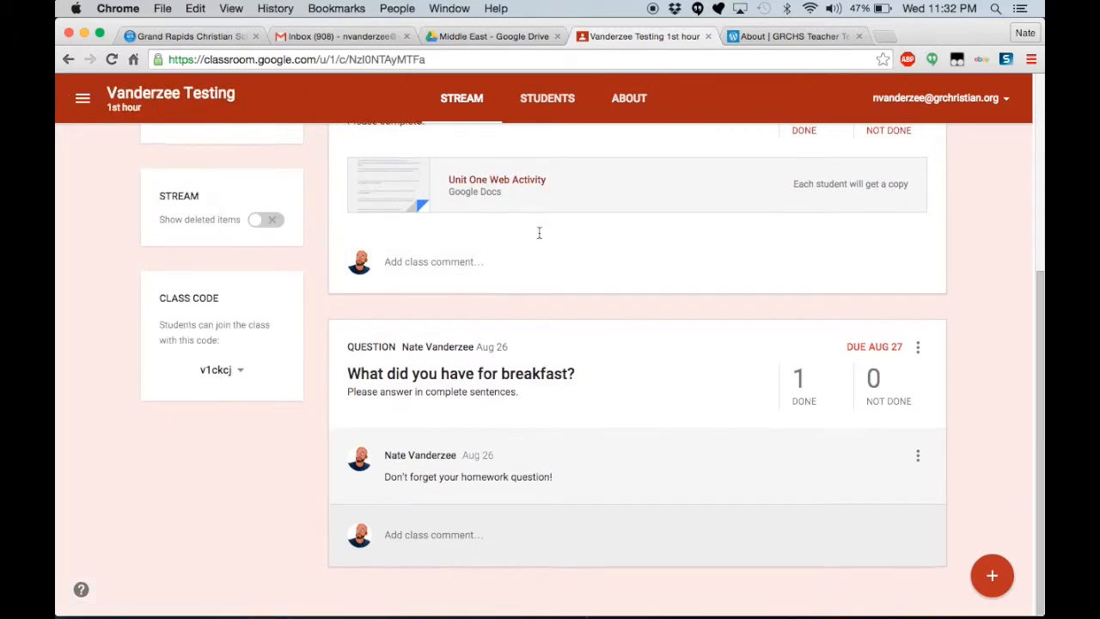
{"action": "scroll", "coordinate": [534, 361], "scroll_direction": "up", "scroll_amount": 5}
{"action": "scroll", "coordinate": [532, 396], "scroll_direction": "down", "scroll_amount": 3}
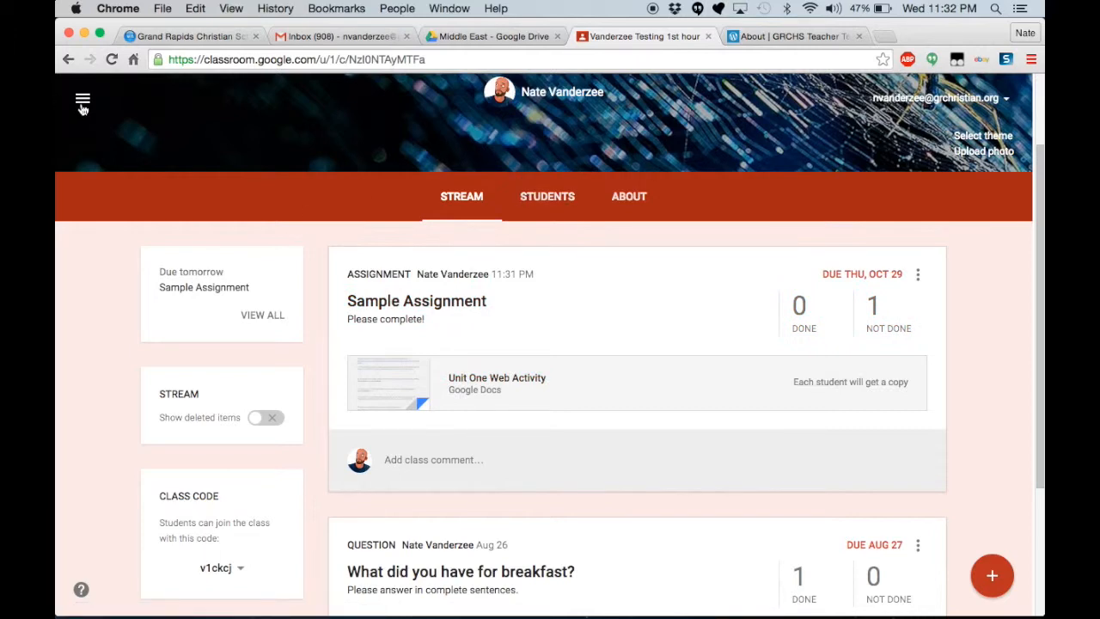
Switch to the Global Issues Fall 2015 class.
{"action": "left_click", "coordinate": [83, 98]}
{"action": "left_click", "coordinate": [140, 348]}
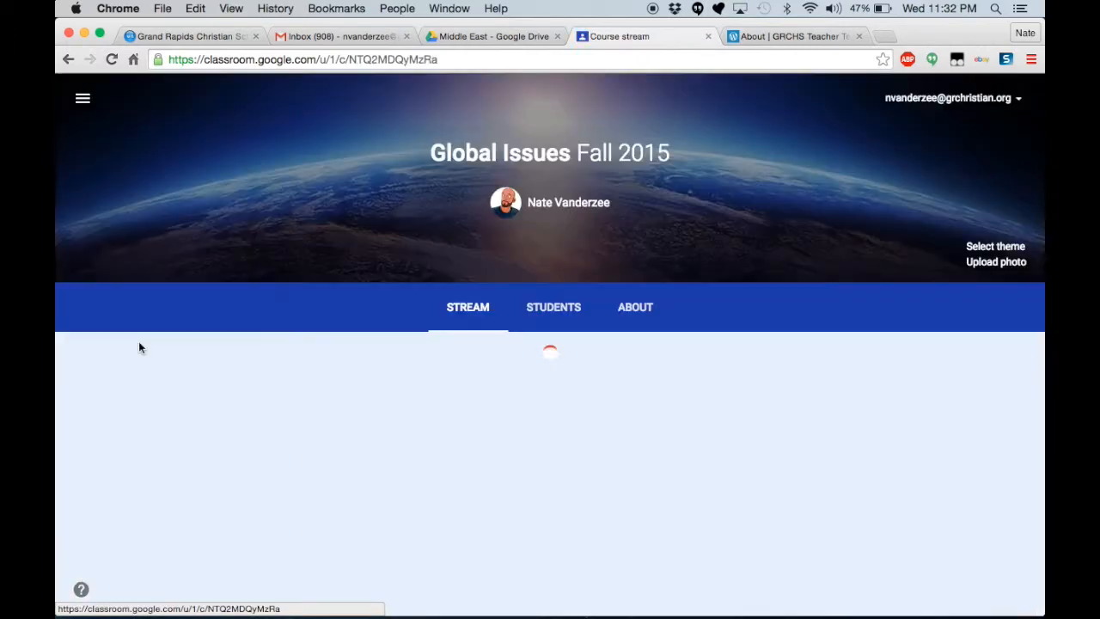
View the "Afghanistan & Drone Strikes web activity" document attached to the Afghanistan Activities assignment, and close it.
{"action": "scroll", "coordinate": [417, 391], "scroll_direction": "down", "scroll_amount": 3}
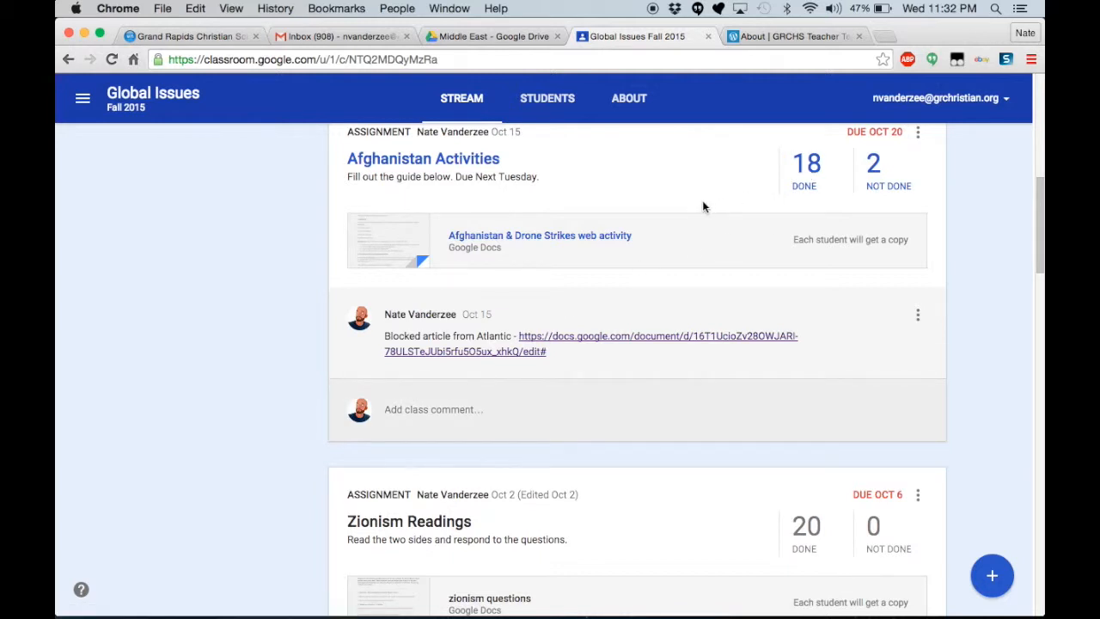
{"action": "scroll", "coordinate": [702, 200], "scroll_direction": "up", "scroll_amount": 1}
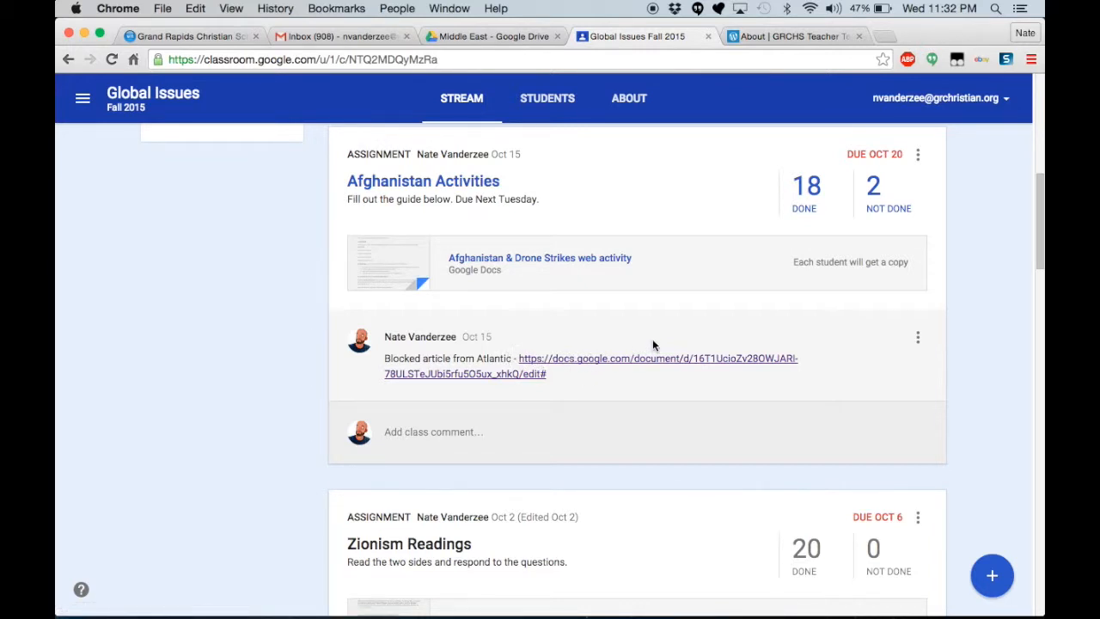
{"action": "scroll", "coordinate": [653, 344], "scroll_direction": "up", "scroll_amount": 1}
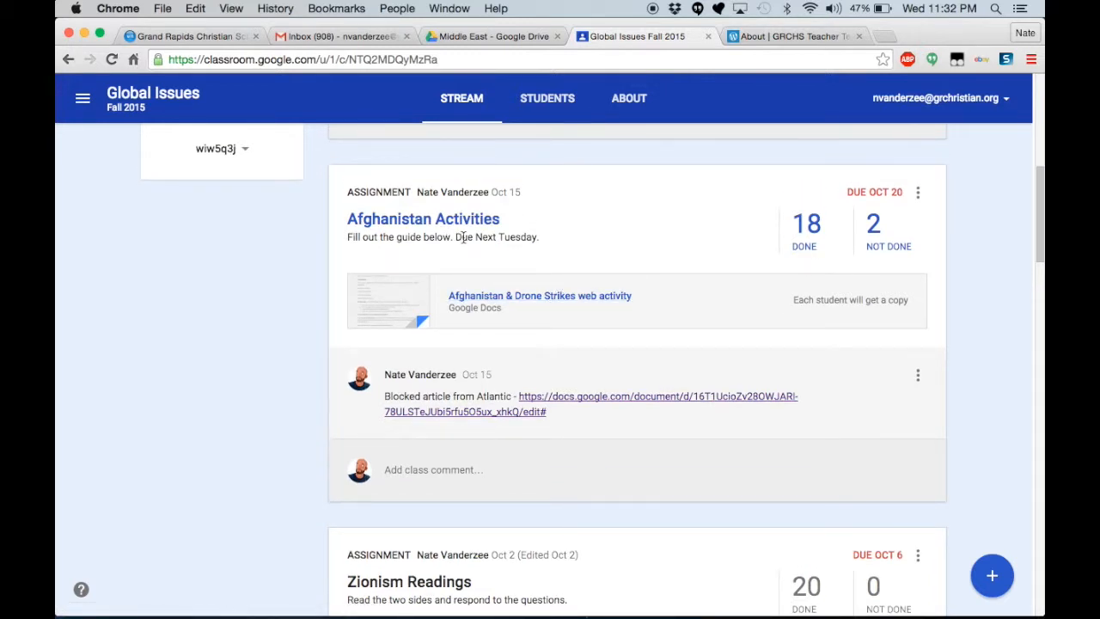
{"action": "left_click", "coordinate": [528, 296]}
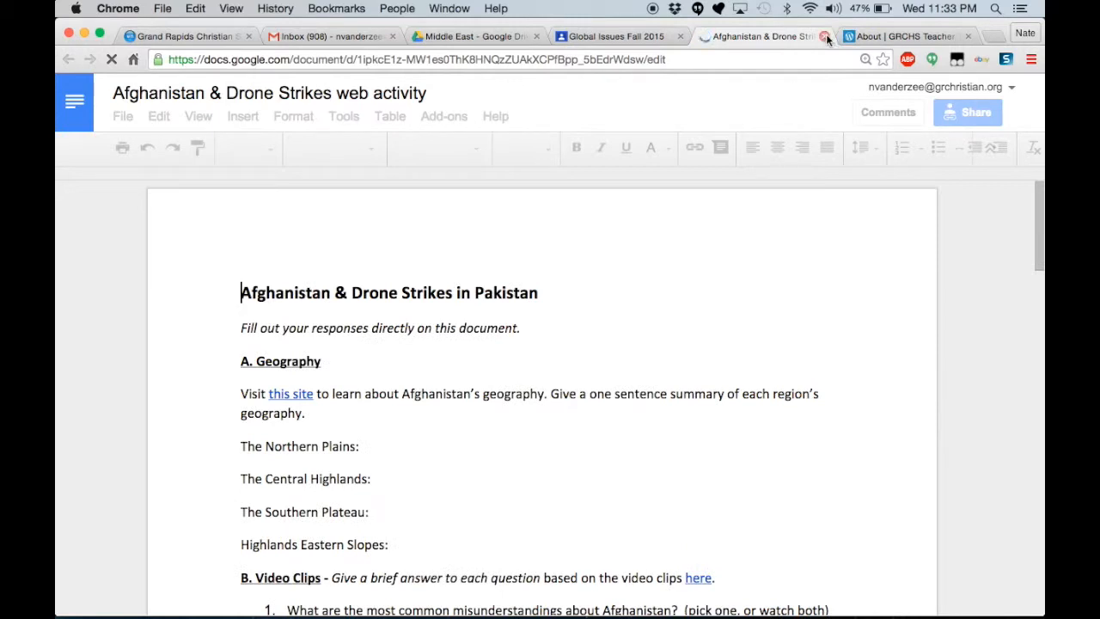
{"action": "key", "text": "super+w"}
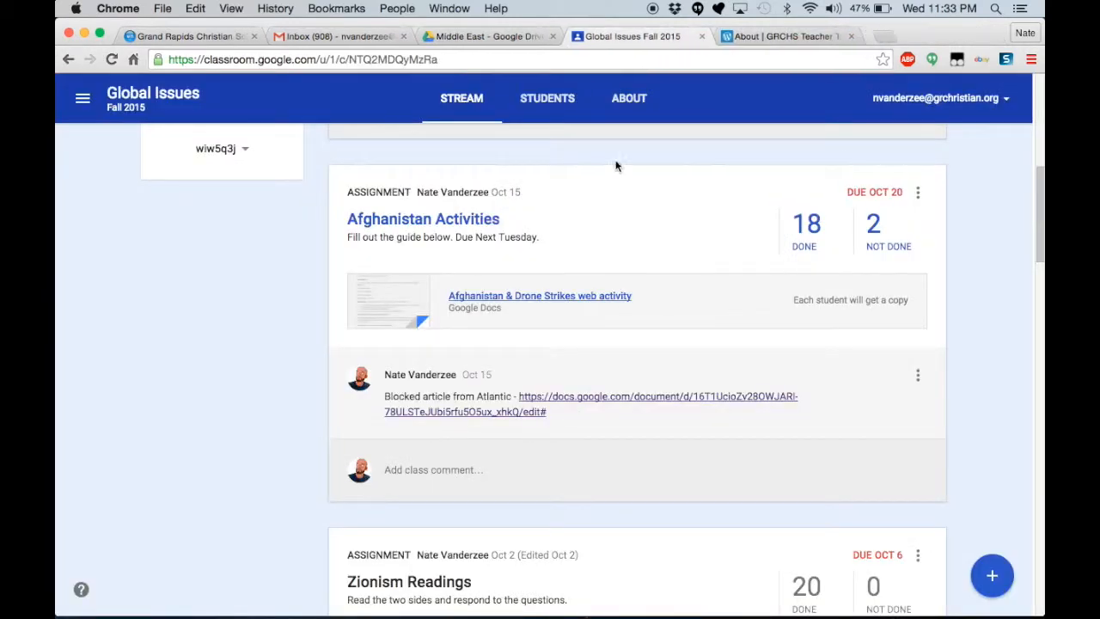
Open the student work for the Afghanistan Activities assignment and review the grade list and submitted documents.
{"action": "left_click", "coordinate": [474, 222]}
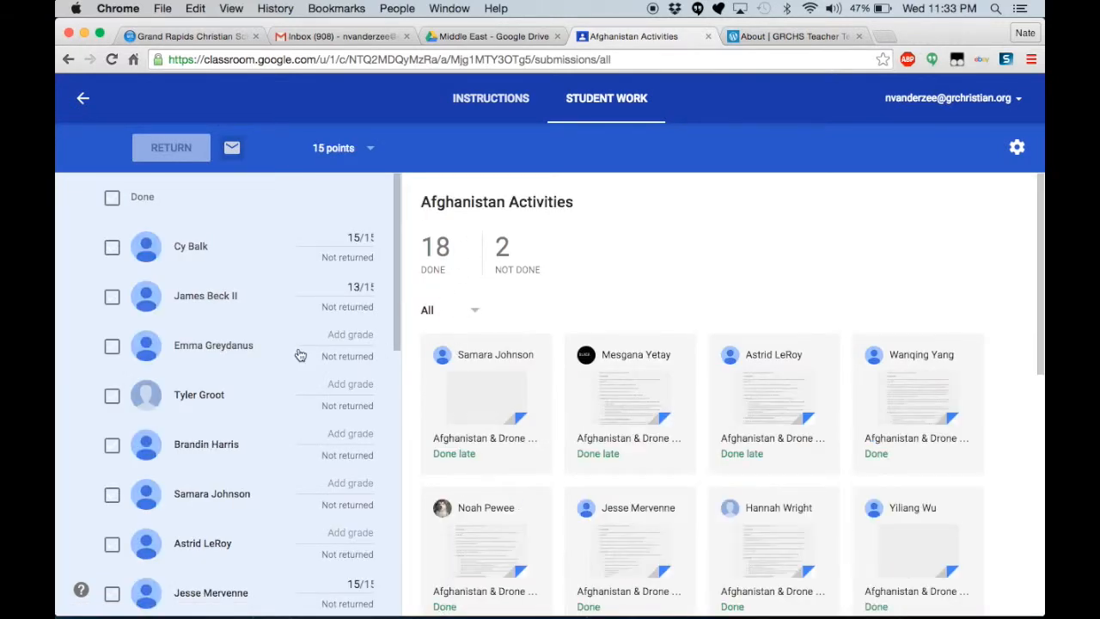
{"action": "scroll", "coordinate": [299, 355], "scroll_direction": "down", "scroll_amount": 1}
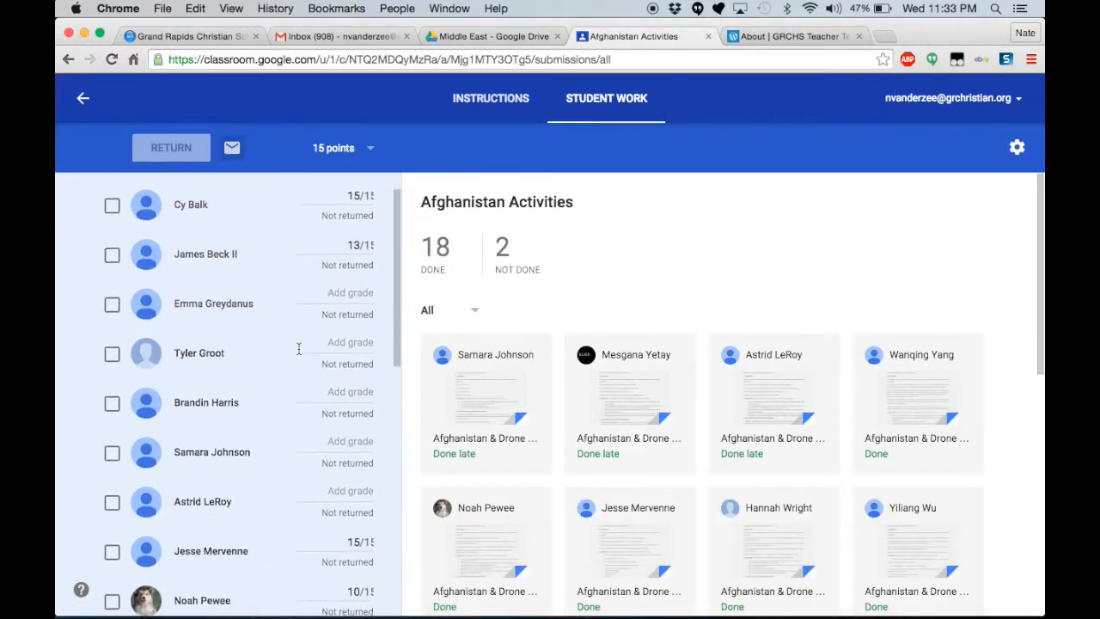
{"action": "scroll", "coordinate": [299, 352], "scroll_direction": "down", "scroll_amount": 6}
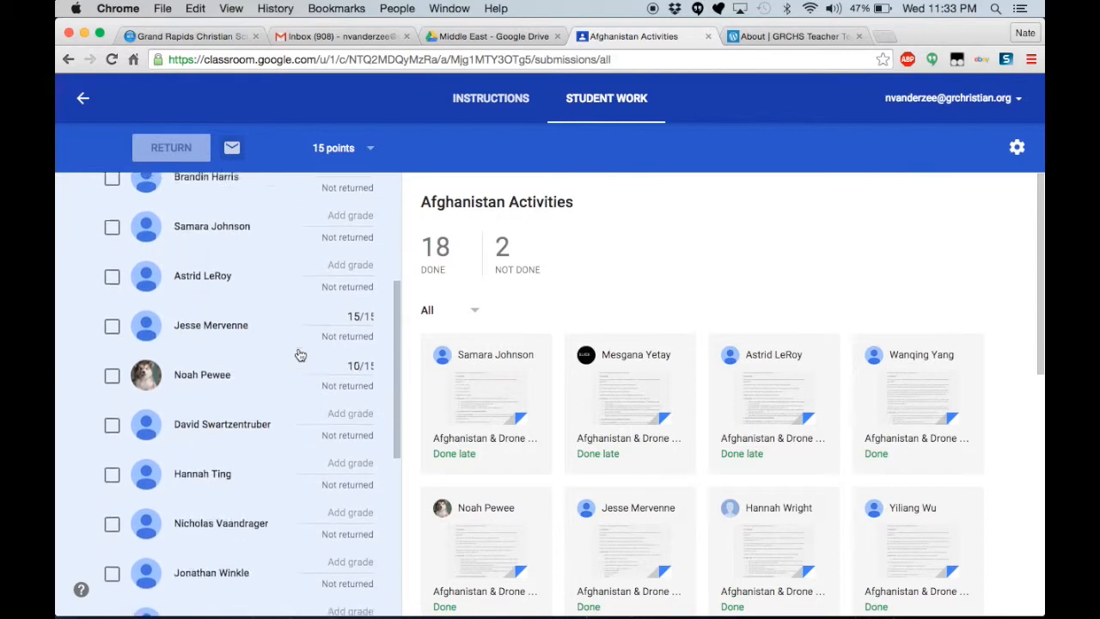
{"action": "scroll", "coordinate": [300, 355], "scroll_direction": "up", "scroll_amount": 7}
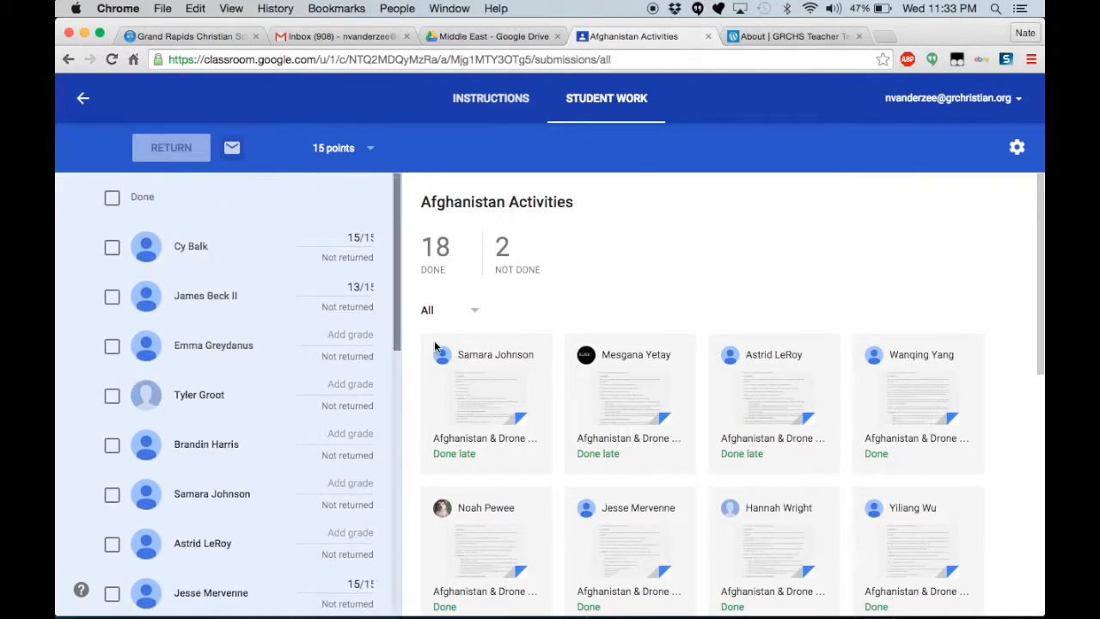
{"action": "scroll", "coordinate": [510, 393], "scroll_direction": "down", "scroll_amount": 10}
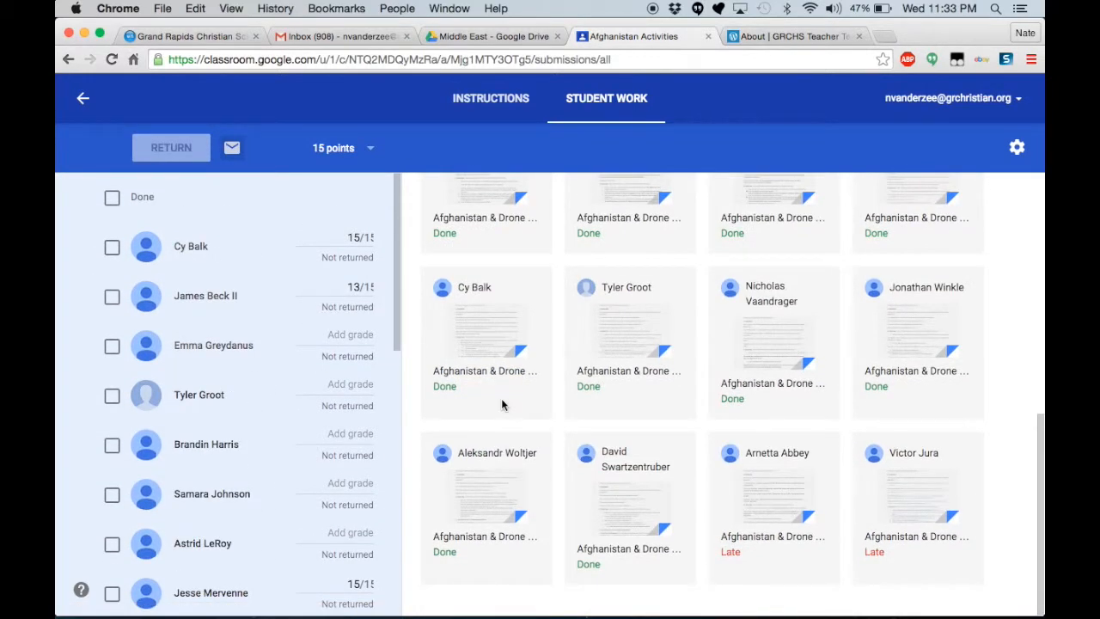
{"action": "scroll", "coordinate": [814, 494], "scroll_direction": "up", "scroll_amount": 10}
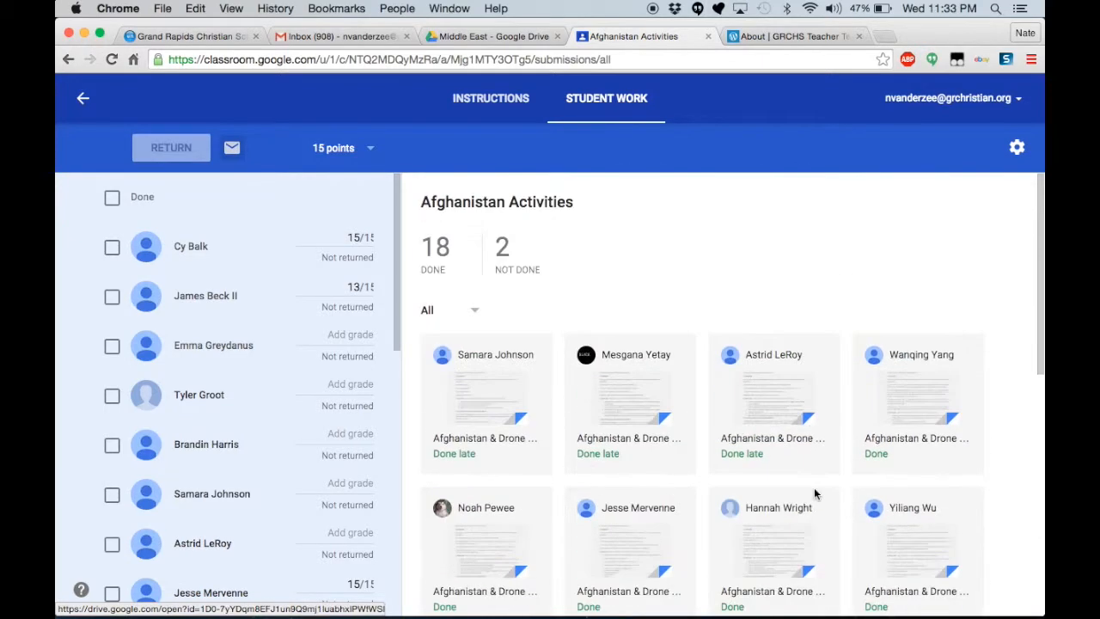
{"action": "scroll", "coordinate": [649, 318], "scroll_direction": "down", "scroll_amount": 4}
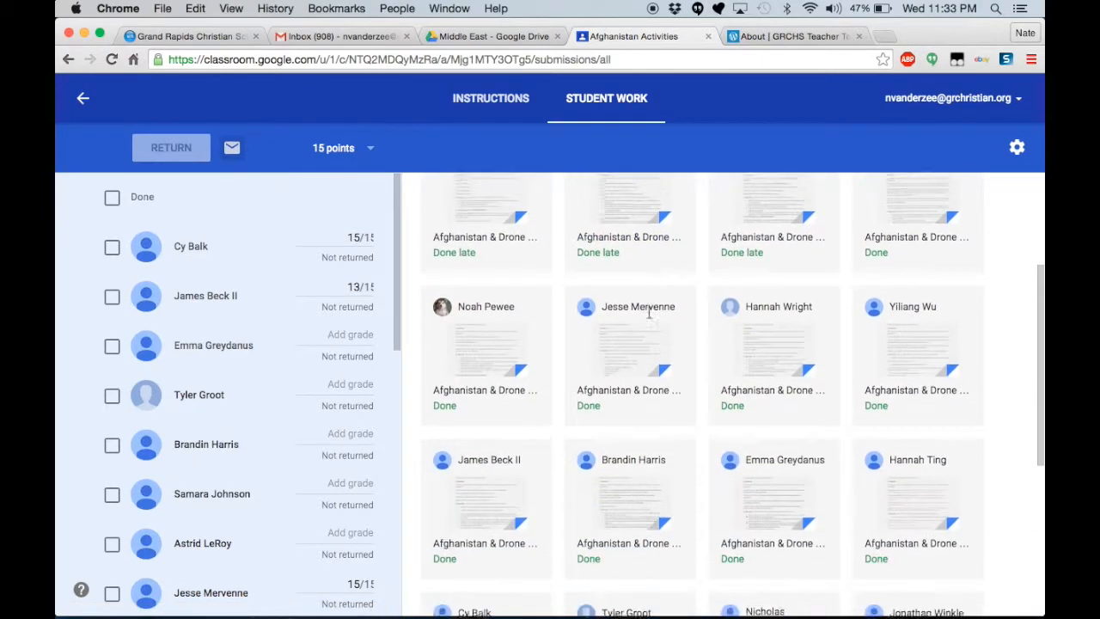
{"action": "scroll", "coordinate": [649, 318], "scroll_direction": "up", "scroll_amount": 4}
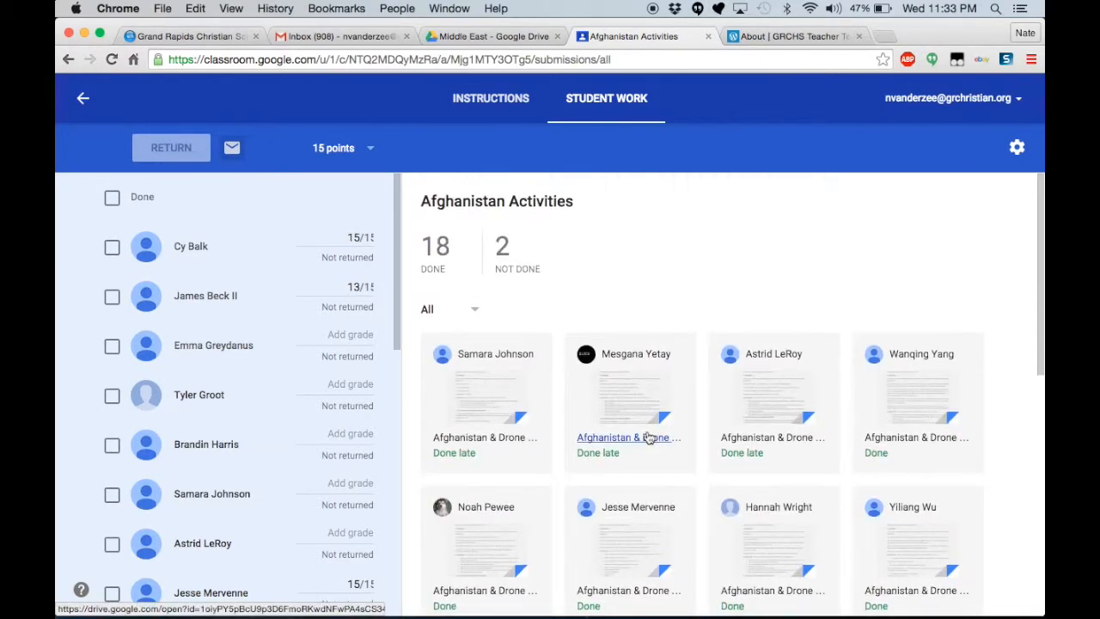
{"action": "scroll", "coordinate": [649, 378], "scroll_direction": "down", "scroll_amount": 10}
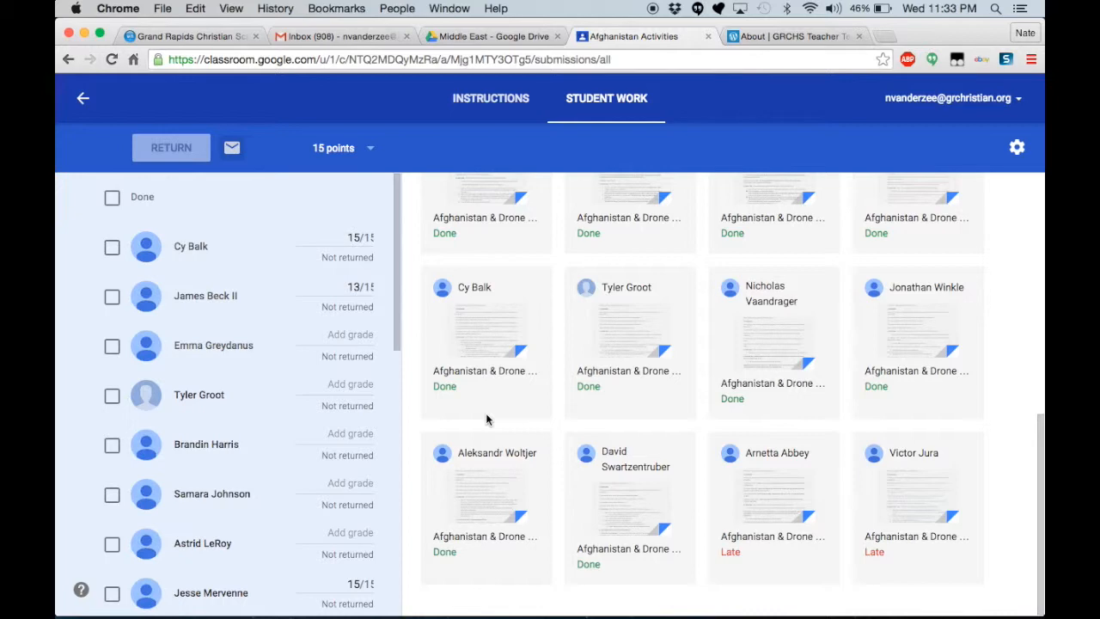
{"action": "scroll", "coordinate": [486, 419], "scroll_direction": "up", "scroll_amount": 10}
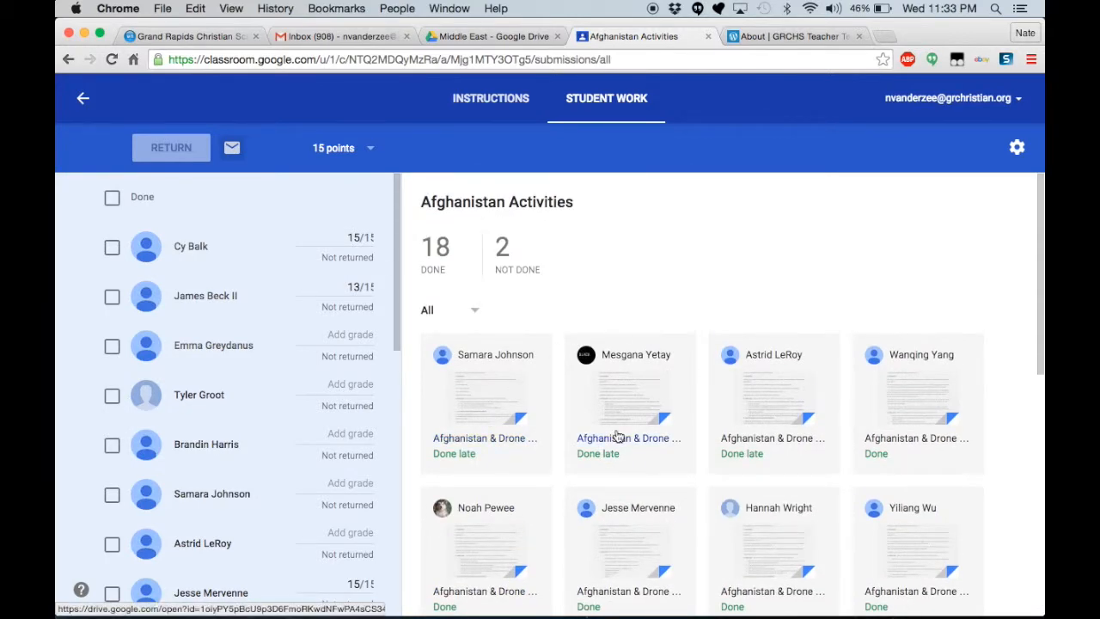
View the first student's copy of the "Afghanistan & Drone Strikes web activity" document from start to end, and close it.
{"action": "left_click", "coordinate": [464, 440]}
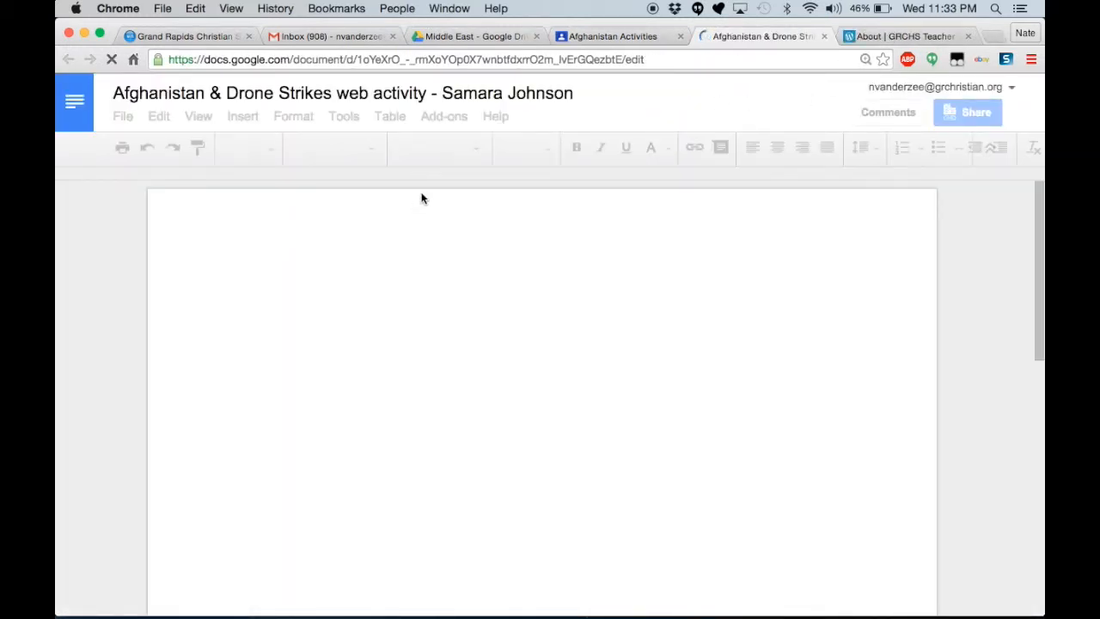
{"action": "scroll", "coordinate": [430, 350], "scroll_direction": "down", "scroll_amount": 10}
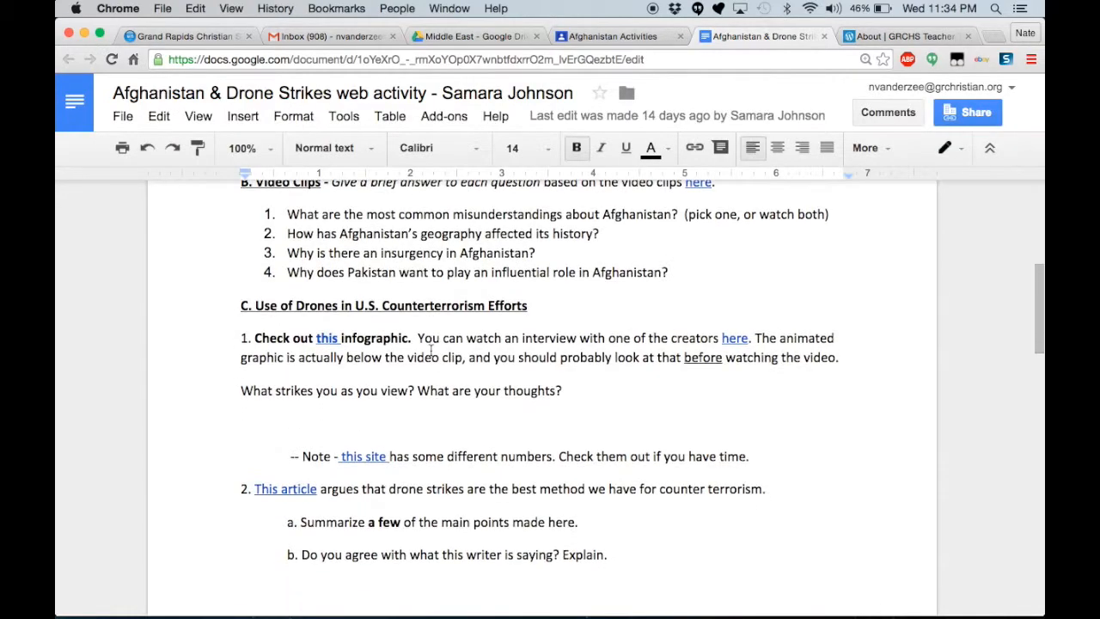
{"action": "scroll", "coordinate": [430, 350], "scroll_direction": "down", "scroll_amount": 3}
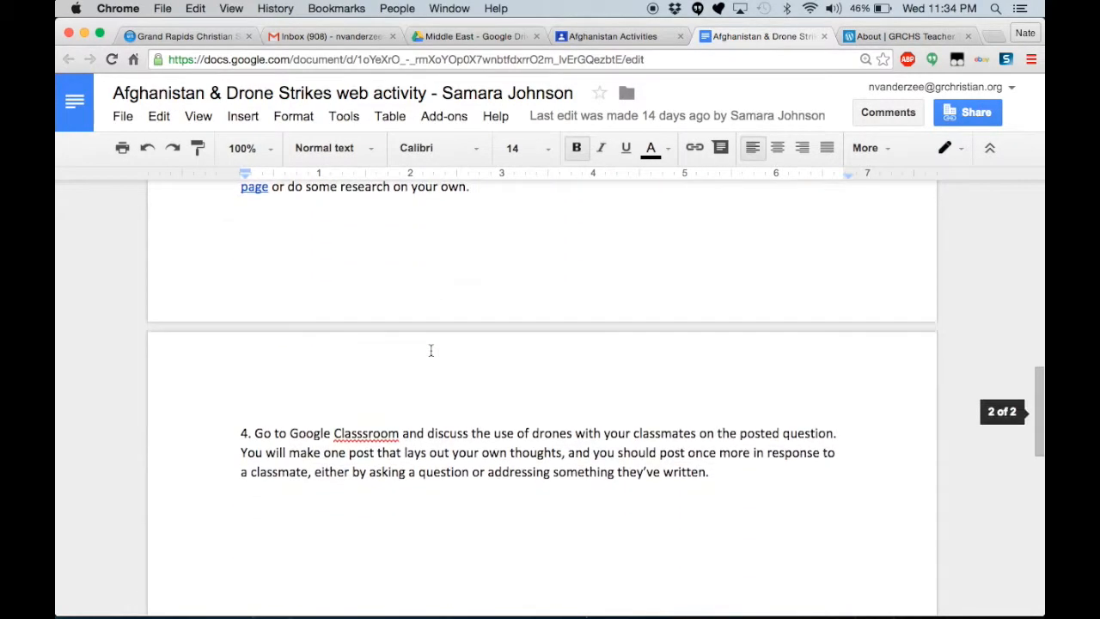
{"action": "scroll", "coordinate": [430, 349], "scroll_direction": "up", "scroll_amount": 15}
{"action": "scroll", "coordinate": [430, 349], "scroll_direction": "up", "scroll_amount": 2}
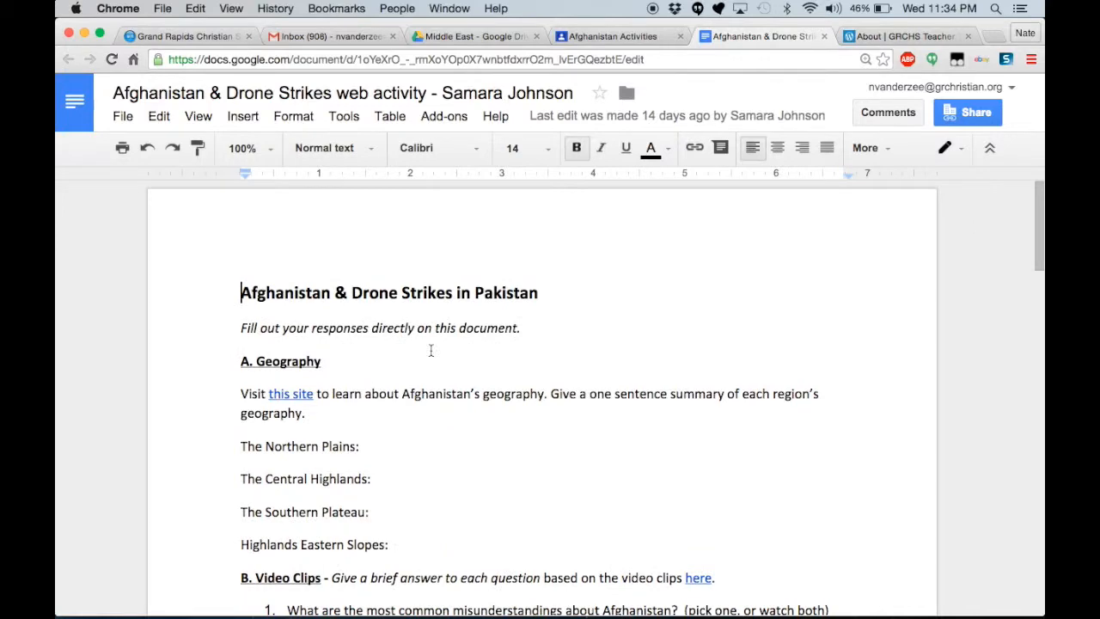
{"action": "key", "text": "super+w"}
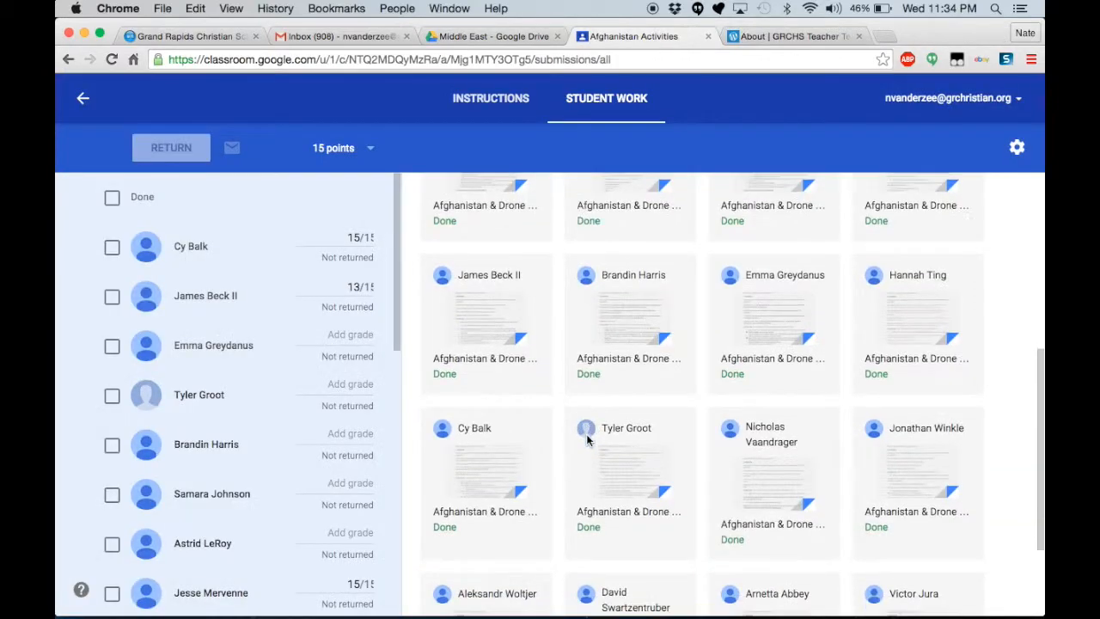
Open the third submission in the third row of student work and show its revision history with more detailed revisions.
{"action": "left_click", "coordinate": [756, 362]}
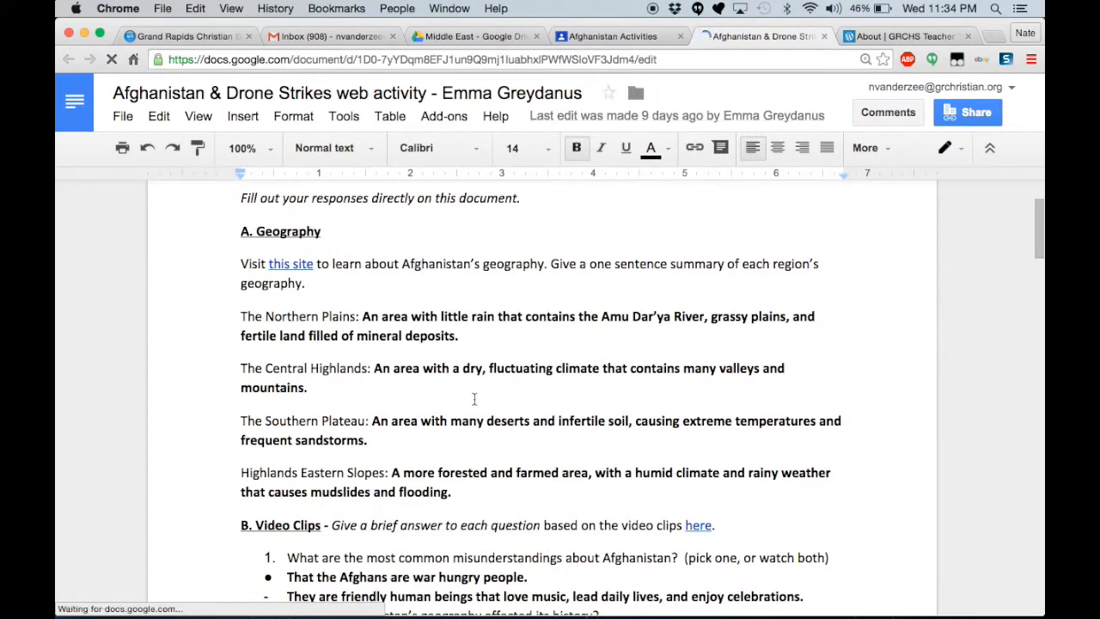
{"action": "scroll", "coordinate": [473, 397], "scroll_direction": "down", "scroll_amount": 3}
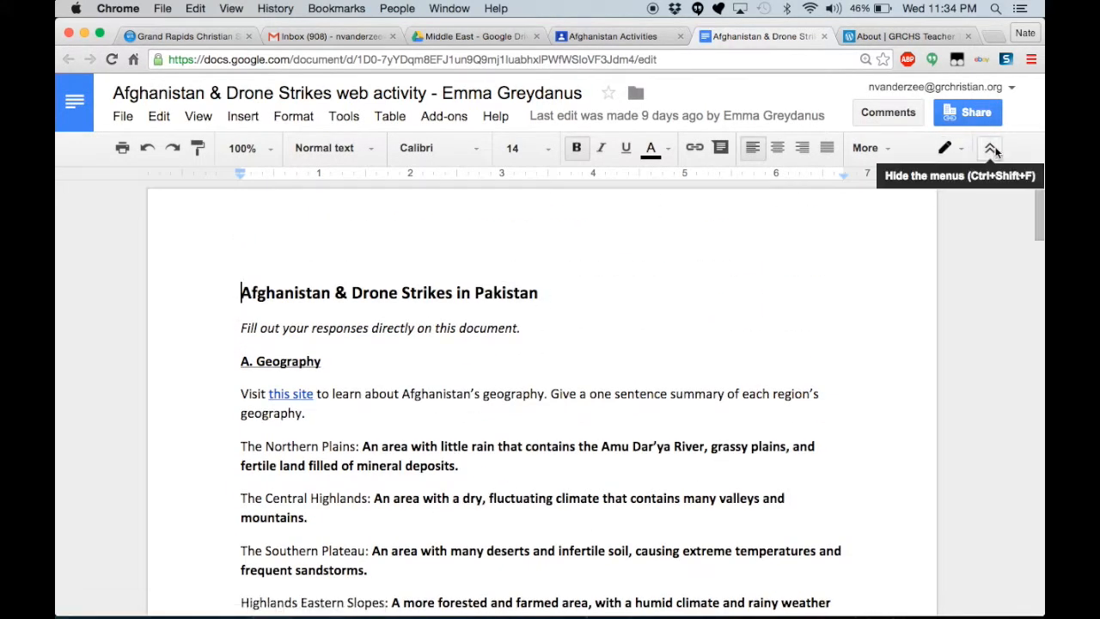
{"action": "left_click", "coordinate": [125, 119]}
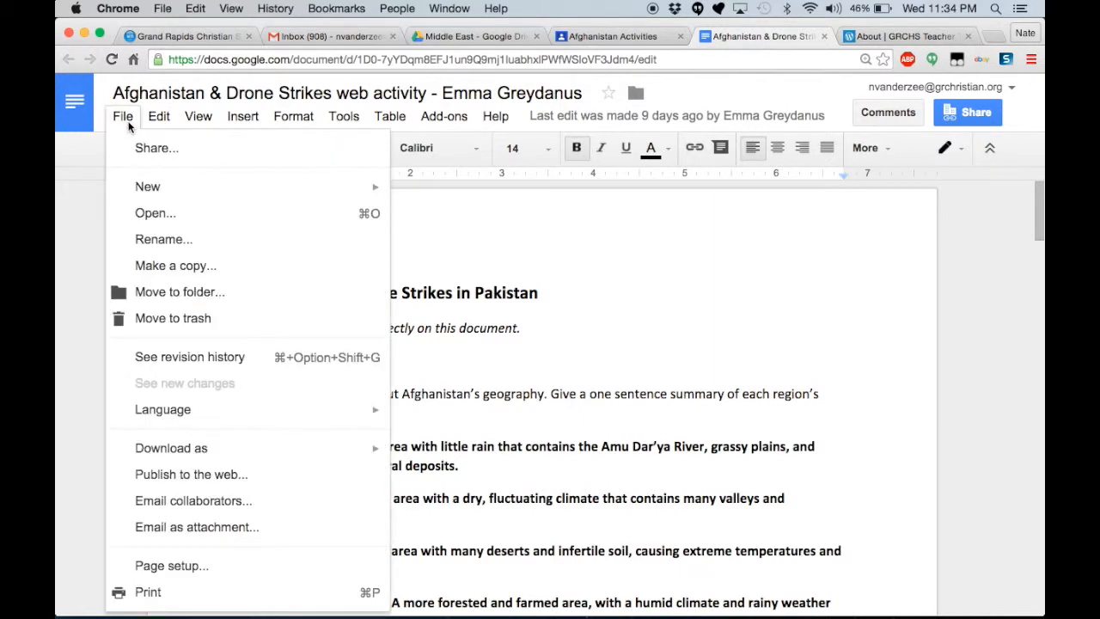
{"action": "left_click", "coordinate": [185, 359]}
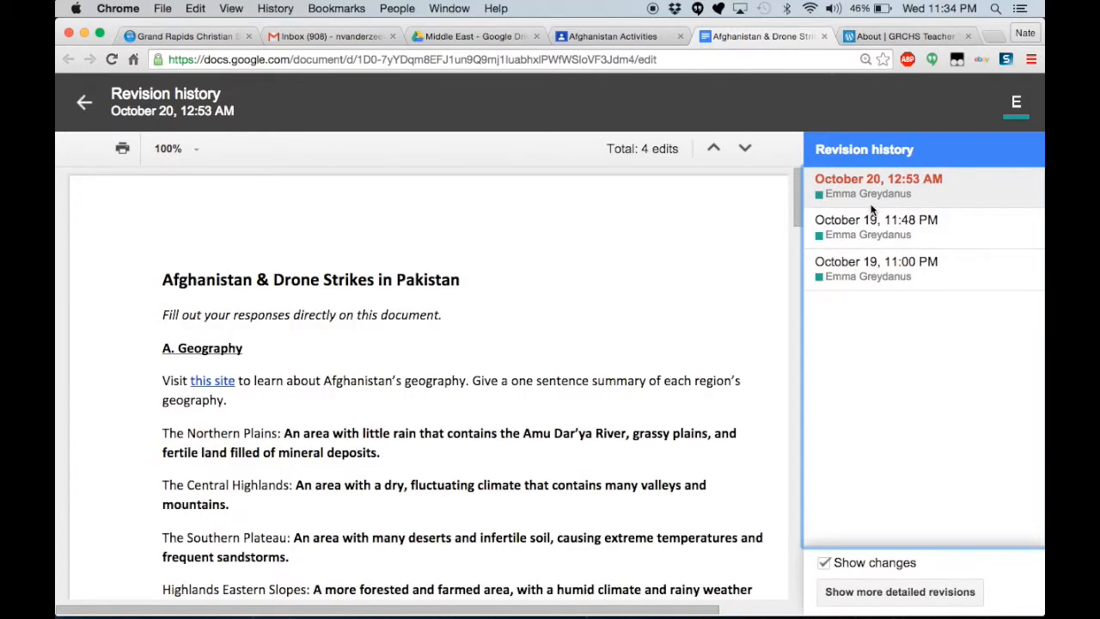
{"action": "left_click", "coordinate": [872, 601]}
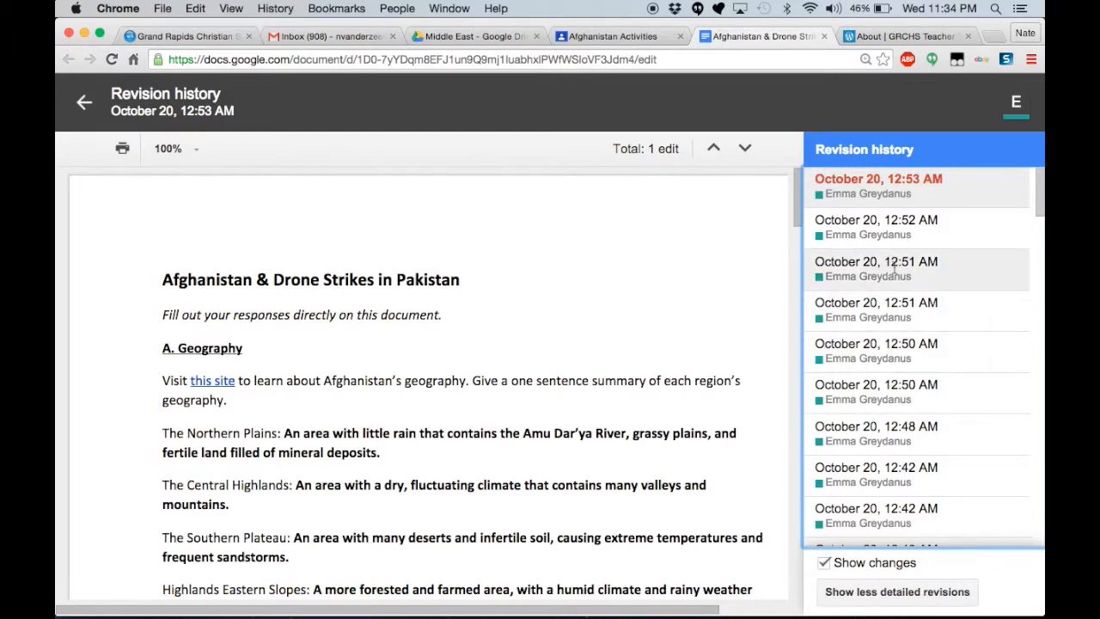
Examine the October 20 revisions from 12:51 AM and 12:40 AM, and return to the student's document.
{"action": "left_click", "coordinate": [887, 271]}
{"action": "scroll", "coordinate": [880, 361], "scroll_direction": "down", "scroll_amount": 2}
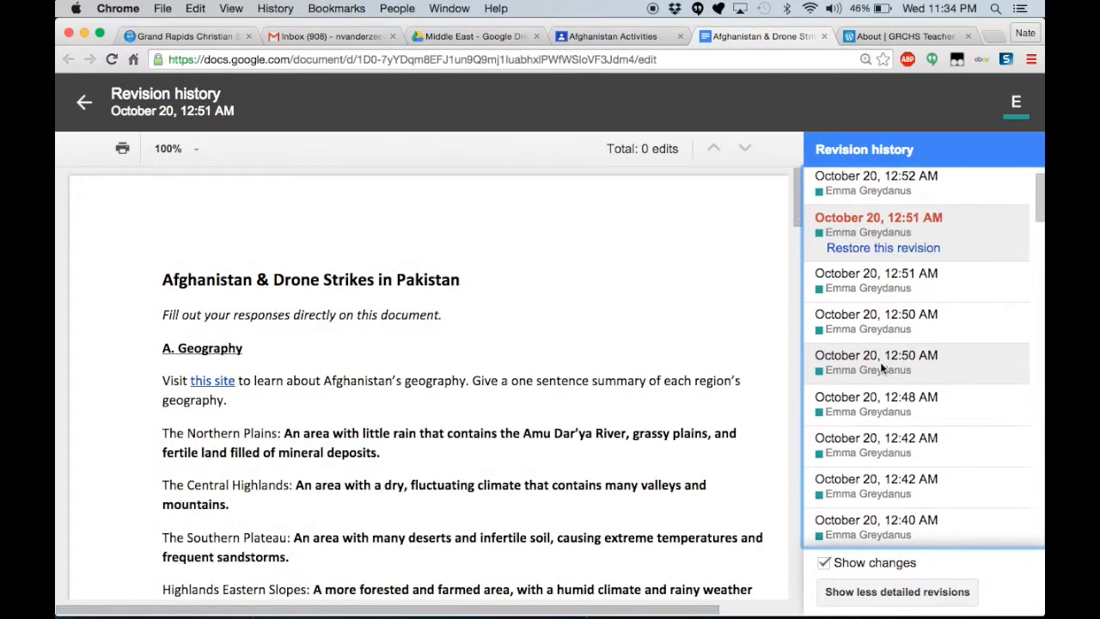
{"action": "scroll", "coordinate": [896, 391], "scroll_direction": "down", "scroll_amount": 3}
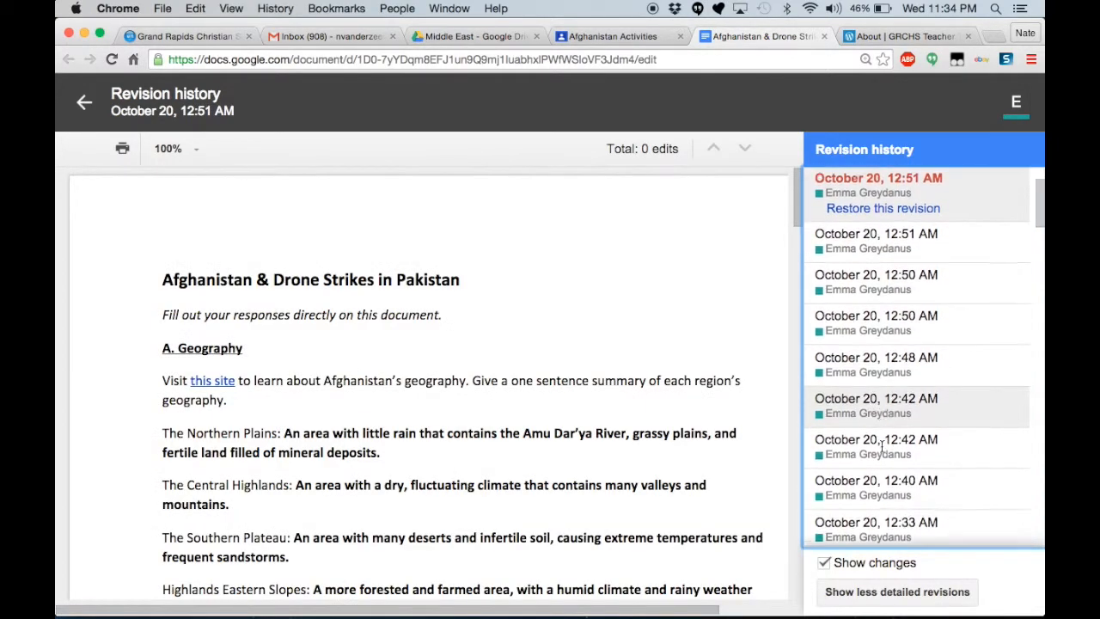
{"action": "left_click", "coordinate": [878, 444]}
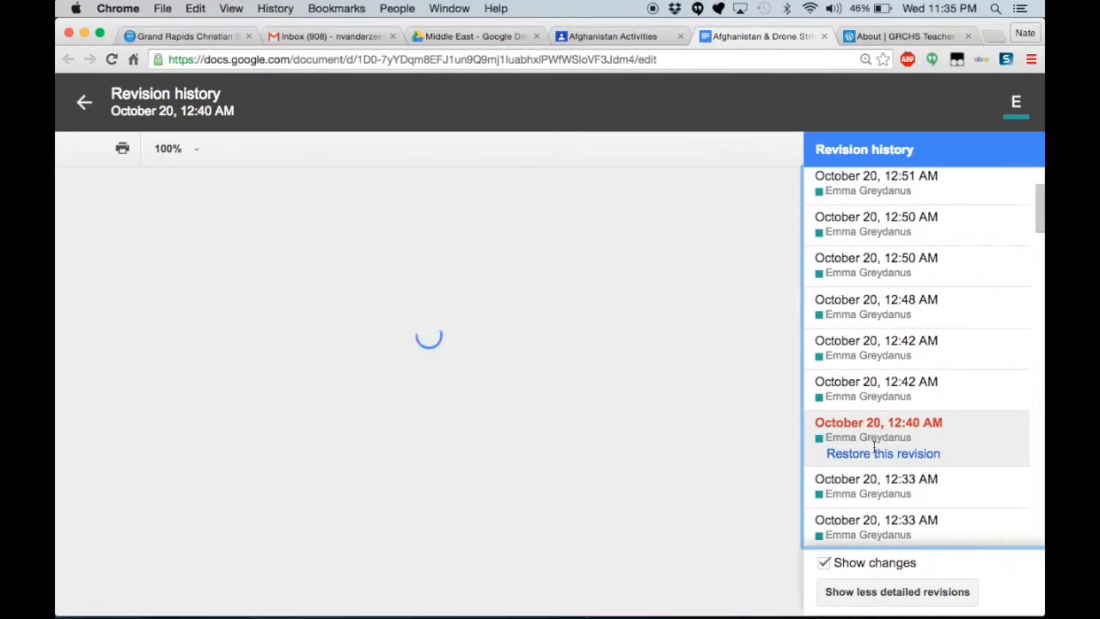
{"action": "scroll", "coordinate": [570, 469], "scroll_direction": "down", "scroll_amount": 15}
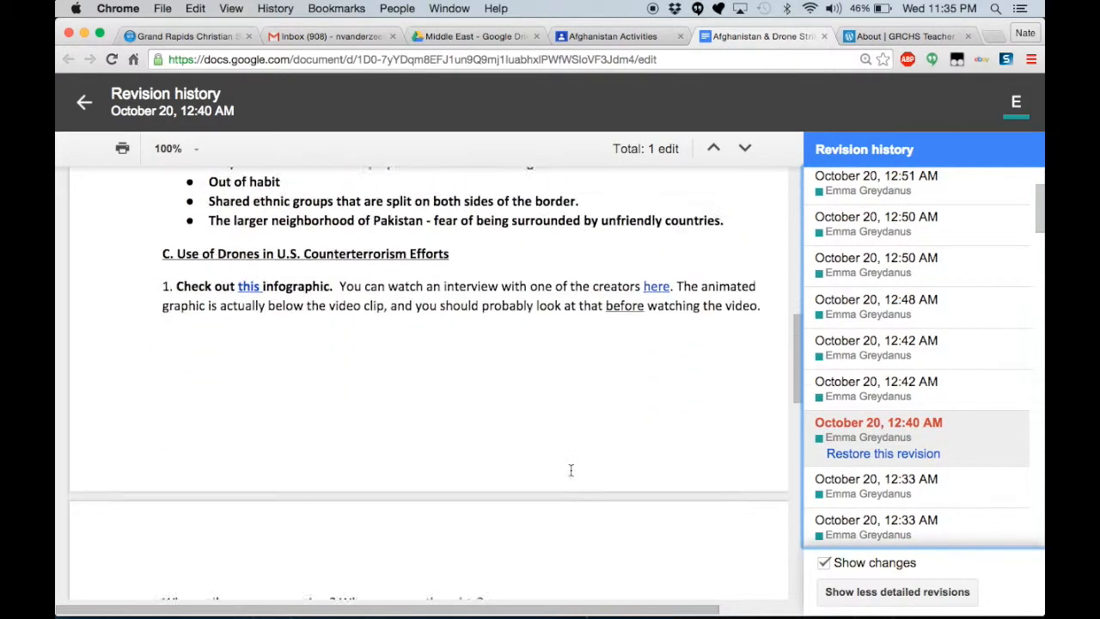
{"action": "scroll", "coordinate": [570, 469], "scroll_direction": "down", "scroll_amount": 2}
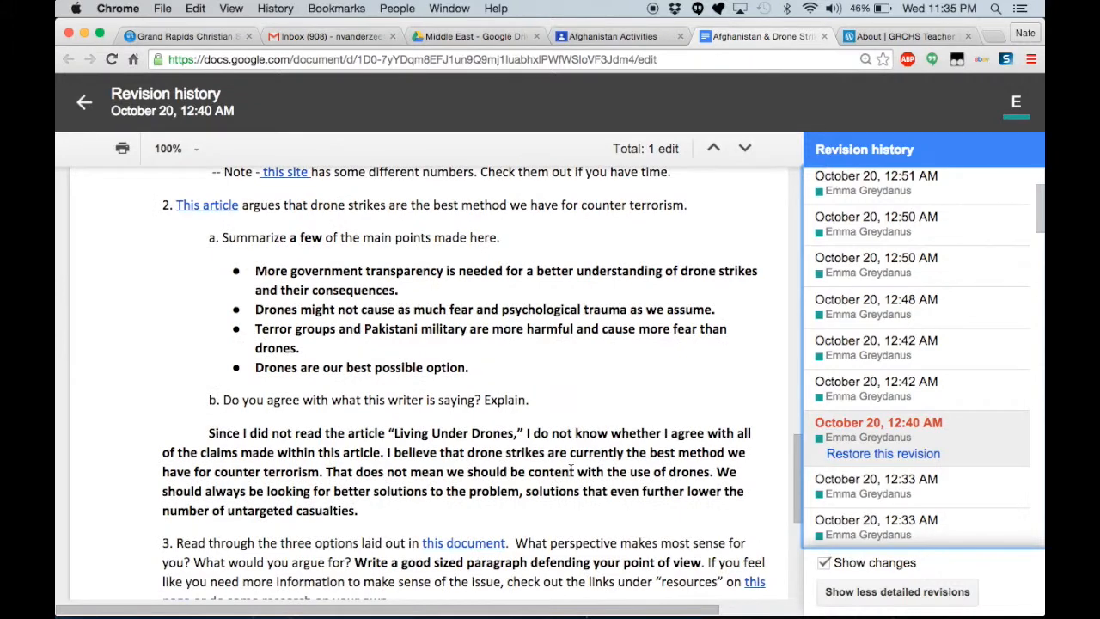
{"action": "scroll", "coordinate": [572, 470], "scroll_direction": "up", "scroll_amount": 3}
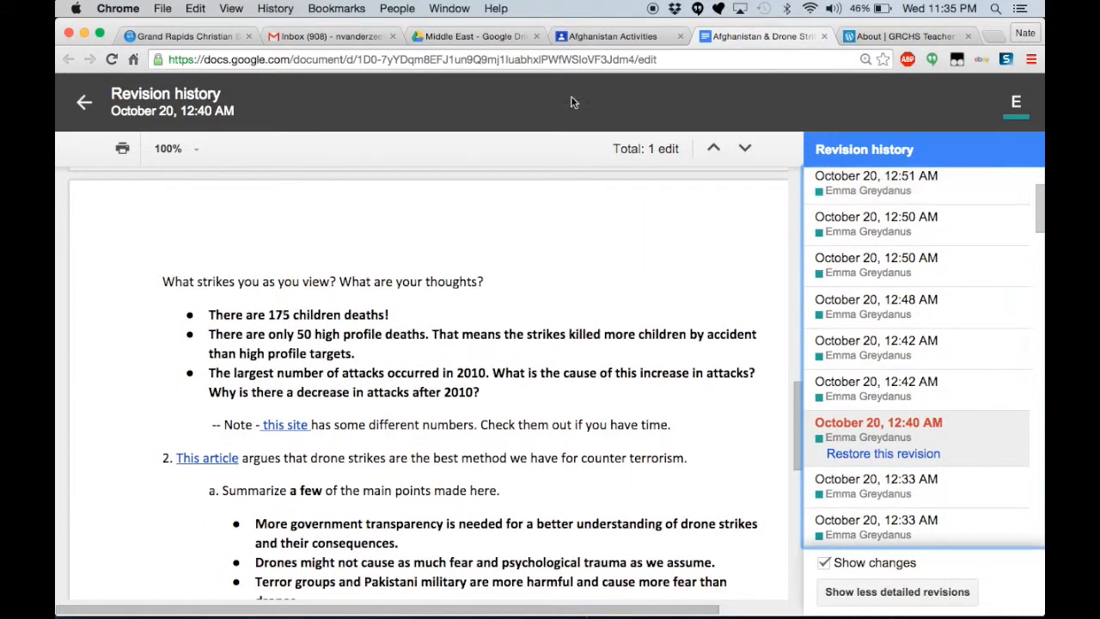
{"action": "left_click", "coordinate": [84, 101]}
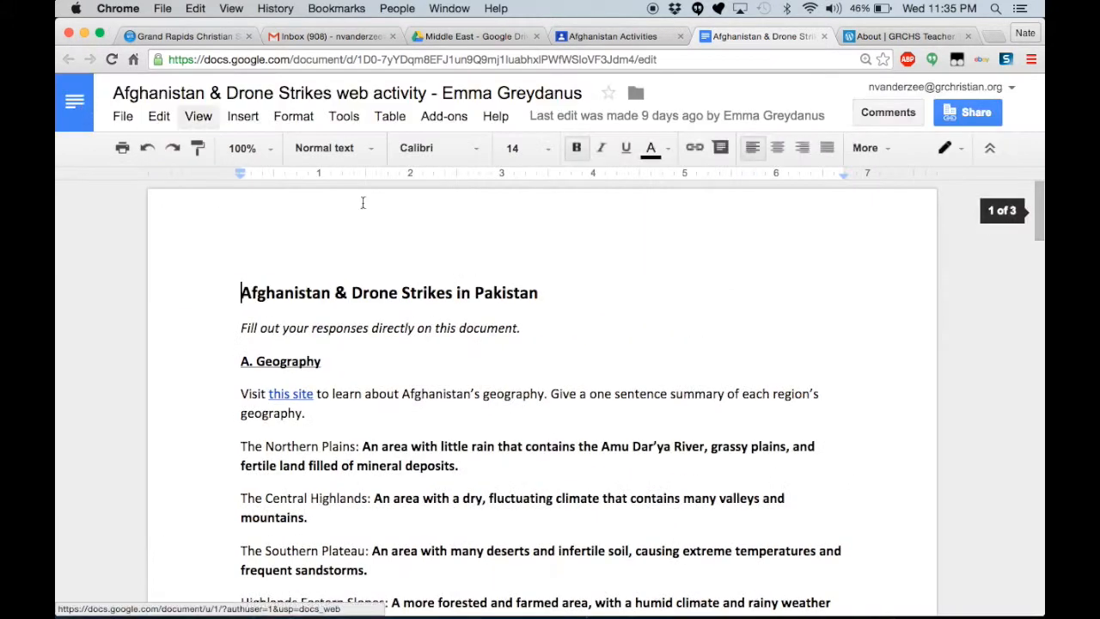
Return to the Afghanistan Activities student work page and look through all the submitted documents.
{"action": "left_click", "coordinate": [618, 37]}
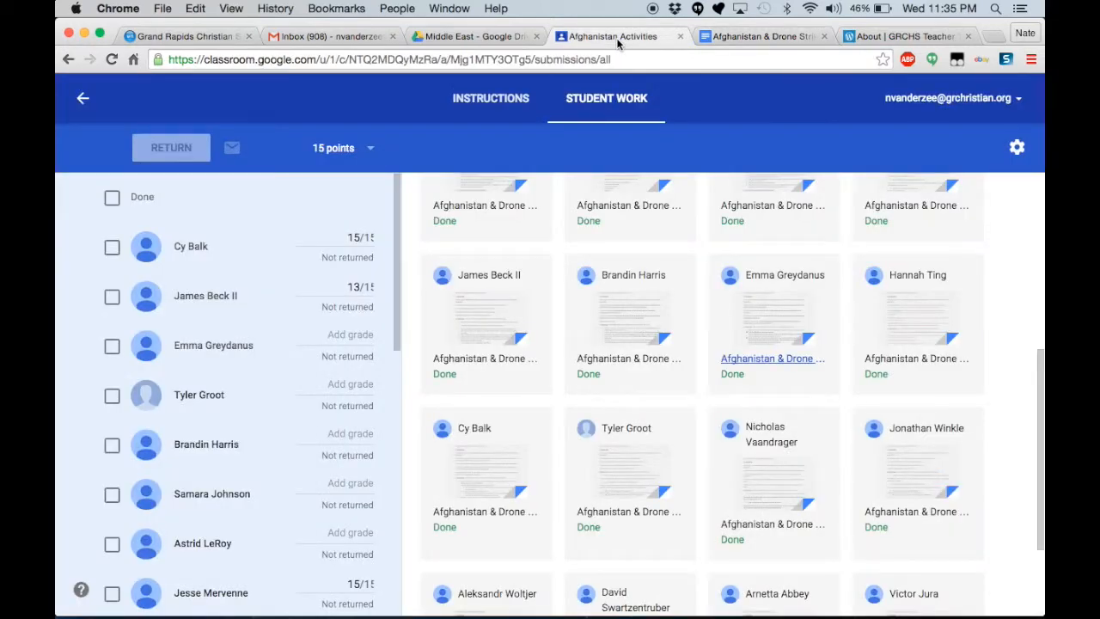
{"action": "scroll", "coordinate": [576, 354], "scroll_direction": "down", "scroll_amount": 3}
{"action": "scroll", "coordinate": [575, 354], "scroll_direction": "up", "scroll_amount": 10}
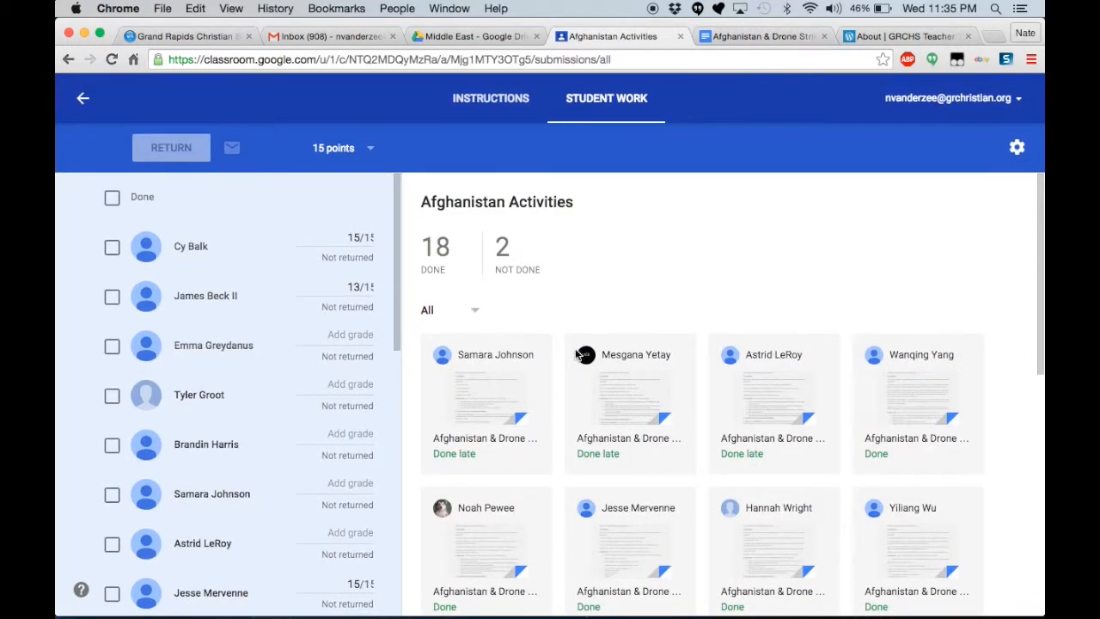
{"action": "scroll", "coordinate": [577, 354], "scroll_direction": "down", "scroll_amount": 10}
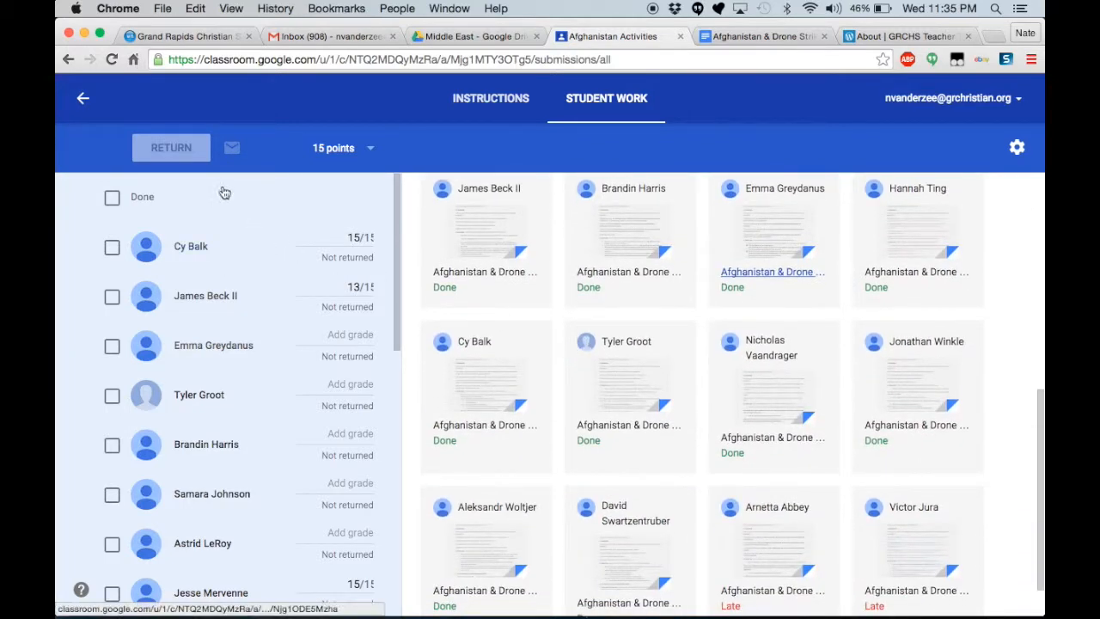
Go back to the Global Issues class stream, review its posts, and reopen the Afghanistan Activities student work.
{"action": "left_click", "coordinate": [84, 100]}
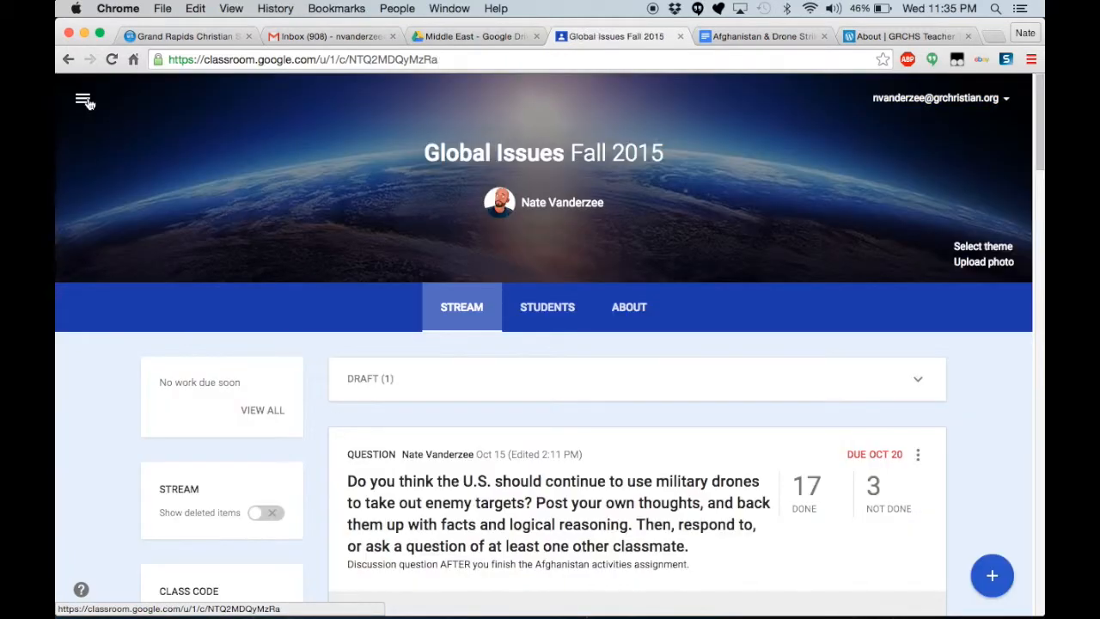
{"action": "scroll", "coordinate": [185, 322], "scroll_direction": "down", "scroll_amount": 3}
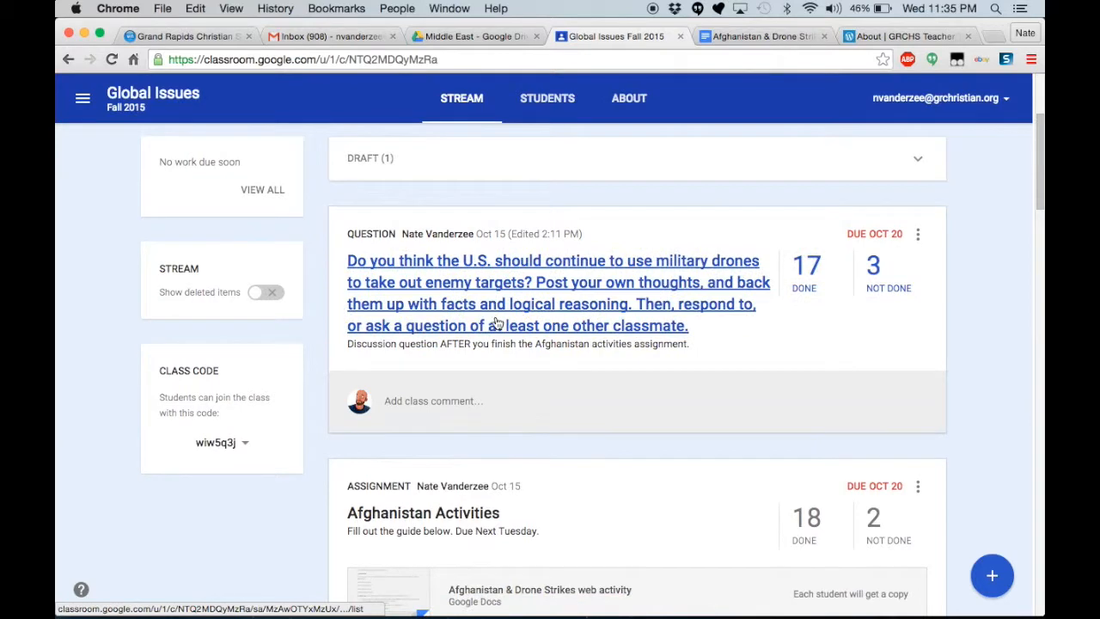
{"action": "scroll", "coordinate": [557, 411], "scroll_direction": "down", "scroll_amount": 1}
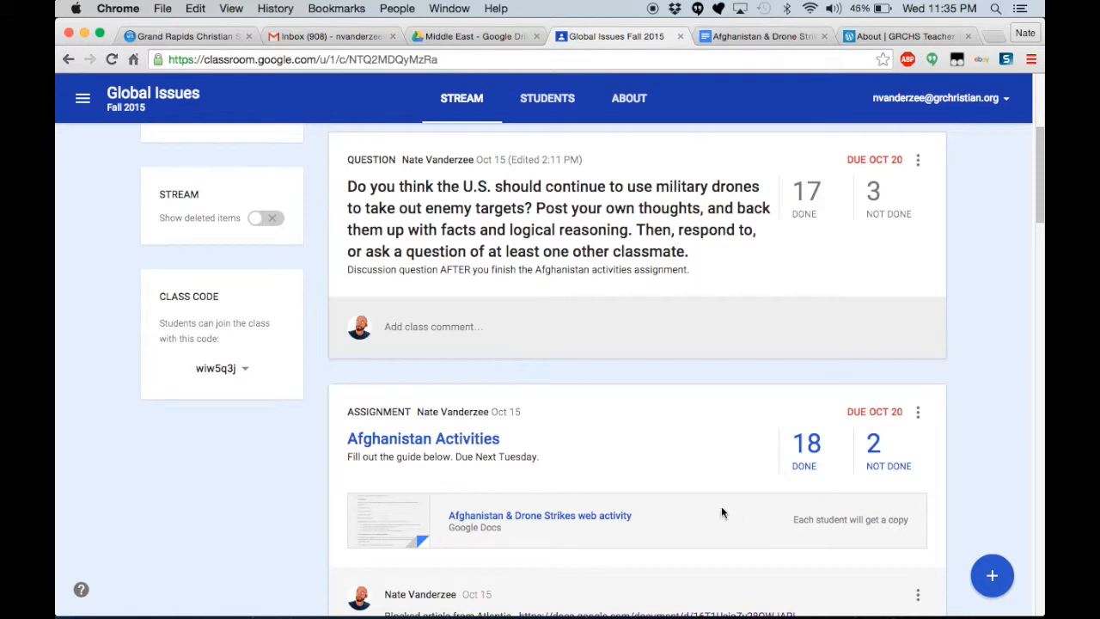
{"action": "scroll", "coordinate": [608, 487], "scroll_direction": "down", "scroll_amount": 4}
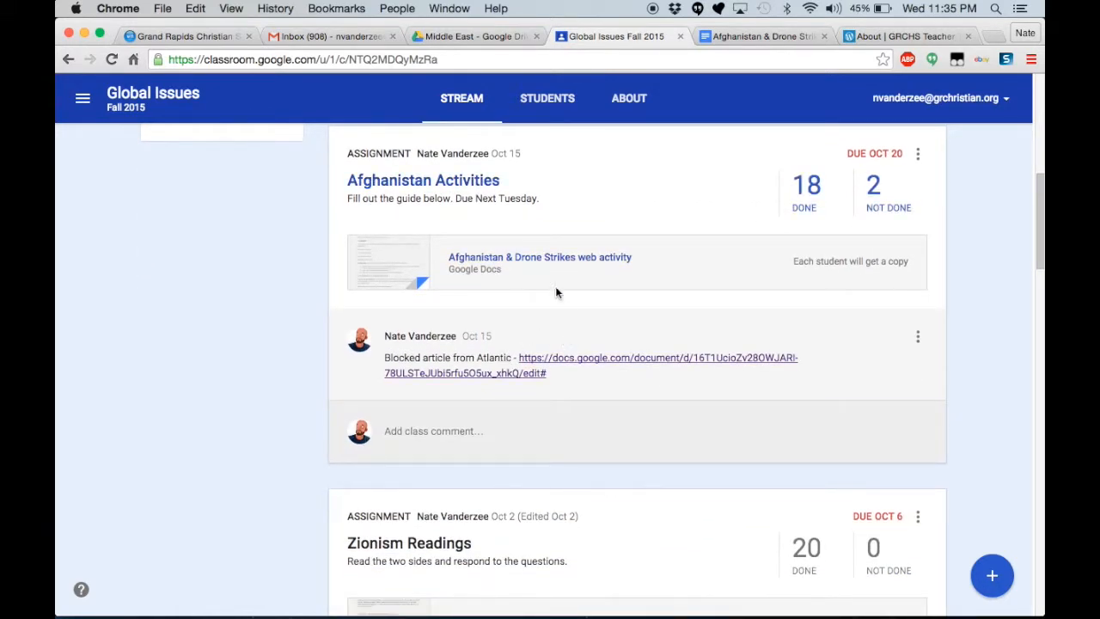
{"action": "left_click", "coordinate": [474, 184]}
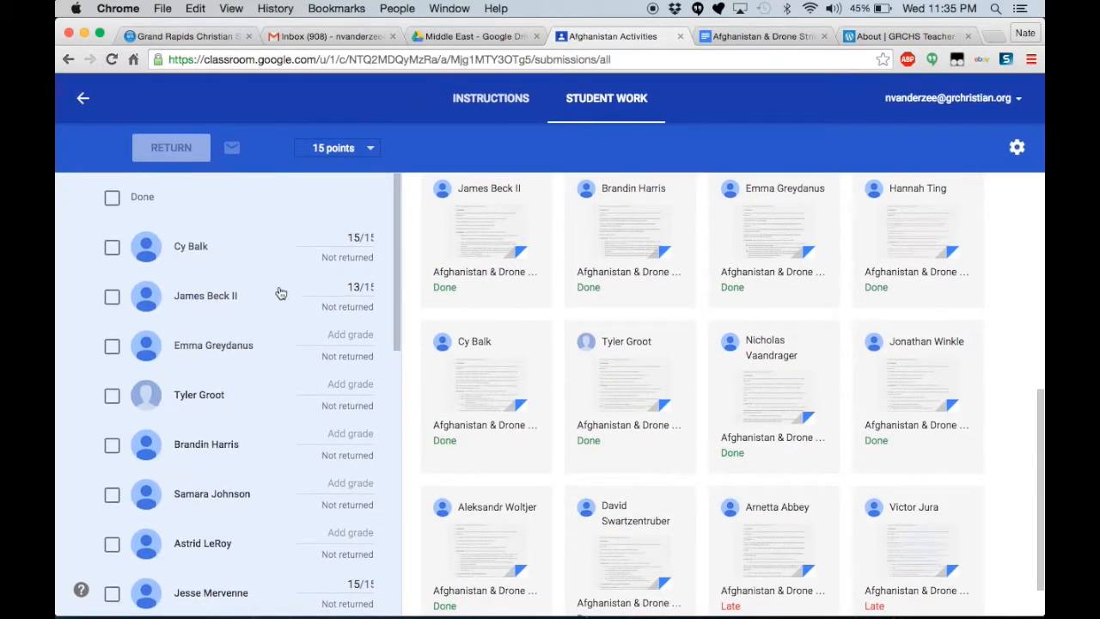
Open the third student's submission in the Done list and enter a grade of 15 for it.
{"action": "left_click", "coordinate": [222, 352]}
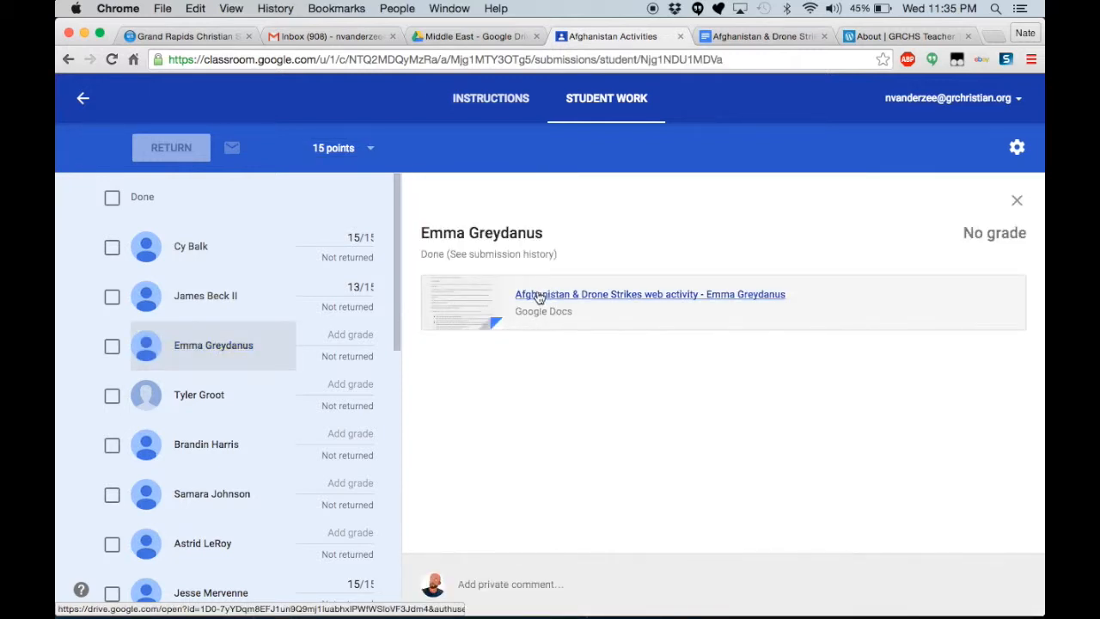
{"action": "left_click", "coordinate": [354, 336]}
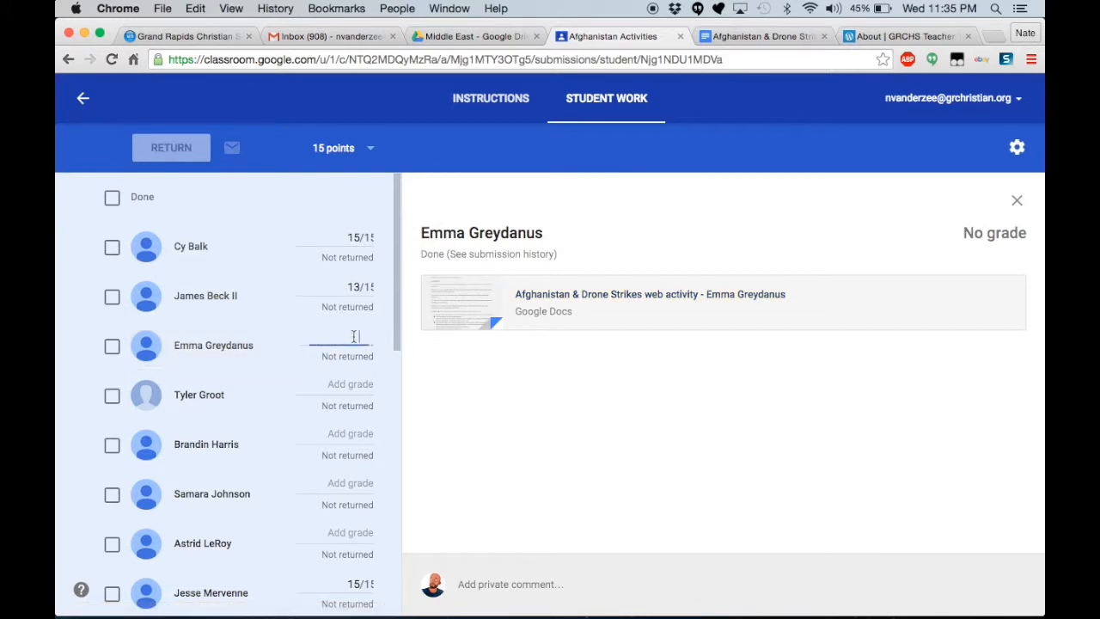
{"action": "type", "text": "5"}
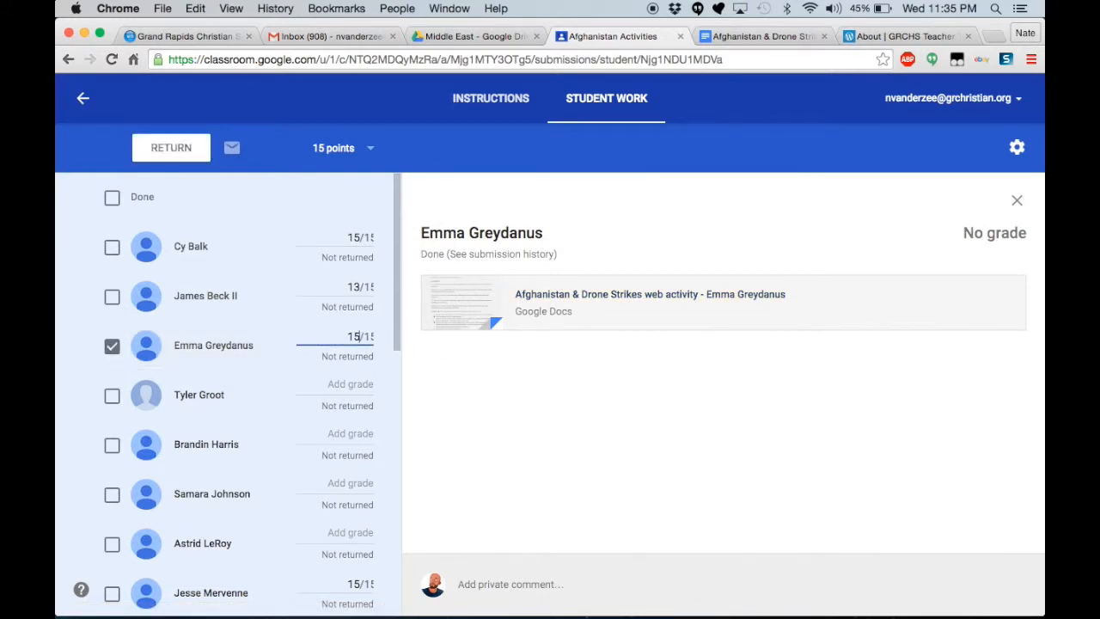
{"action": "key", "text": "Return"}
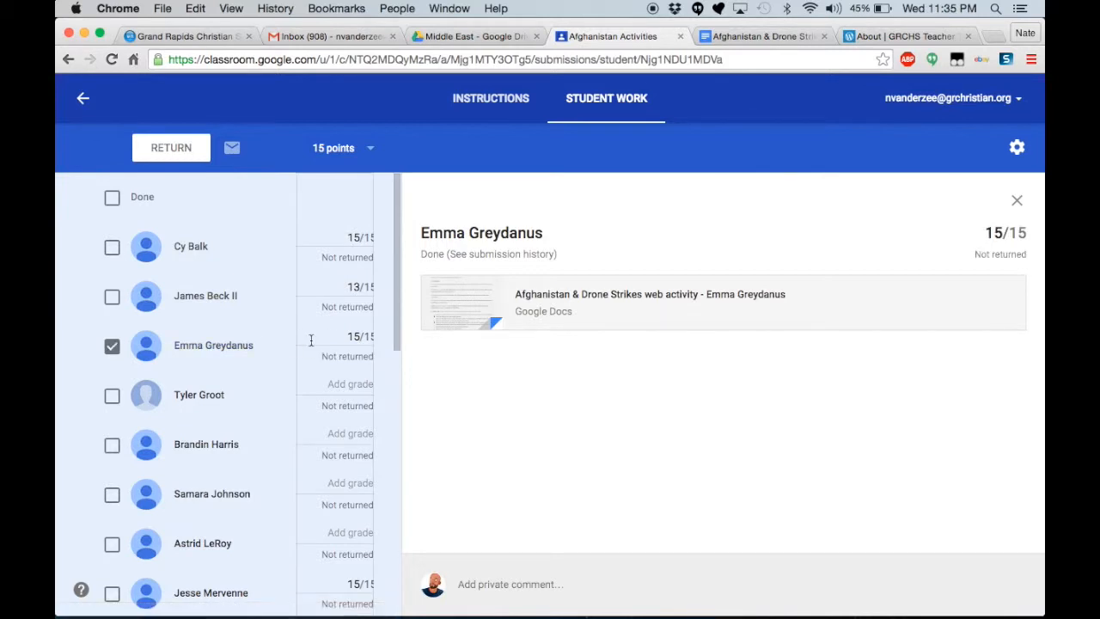
Select all students marked Done, clear the selection, and look through the grades in the whole student list.
{"action": "left_click", "coordinate": [114, 206]}
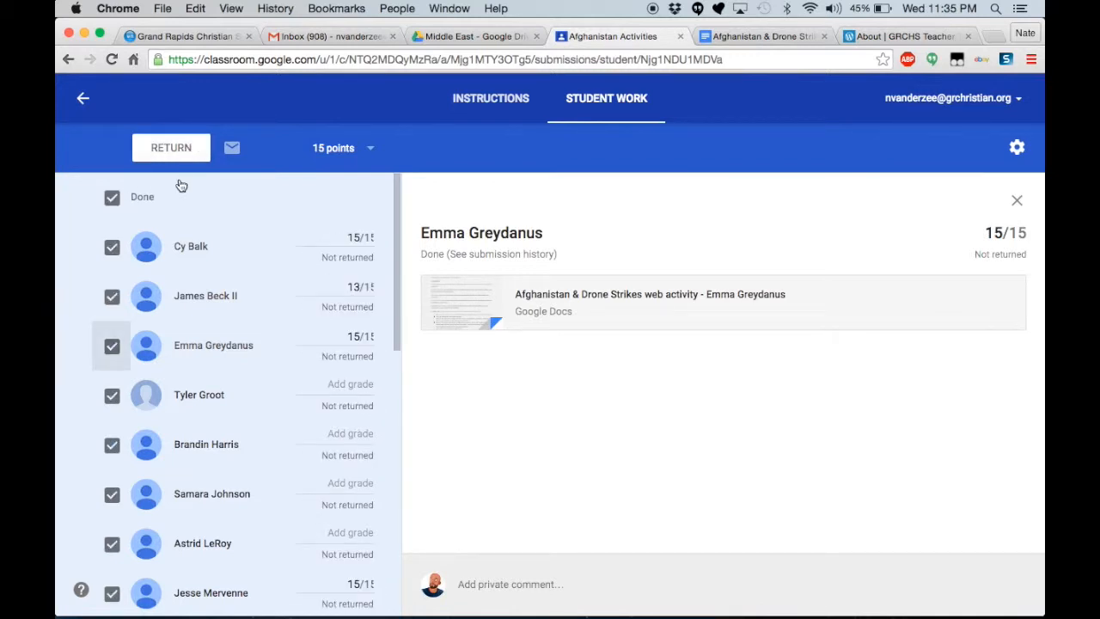
{"action": "left_click", "coordinate": [112, 200]}
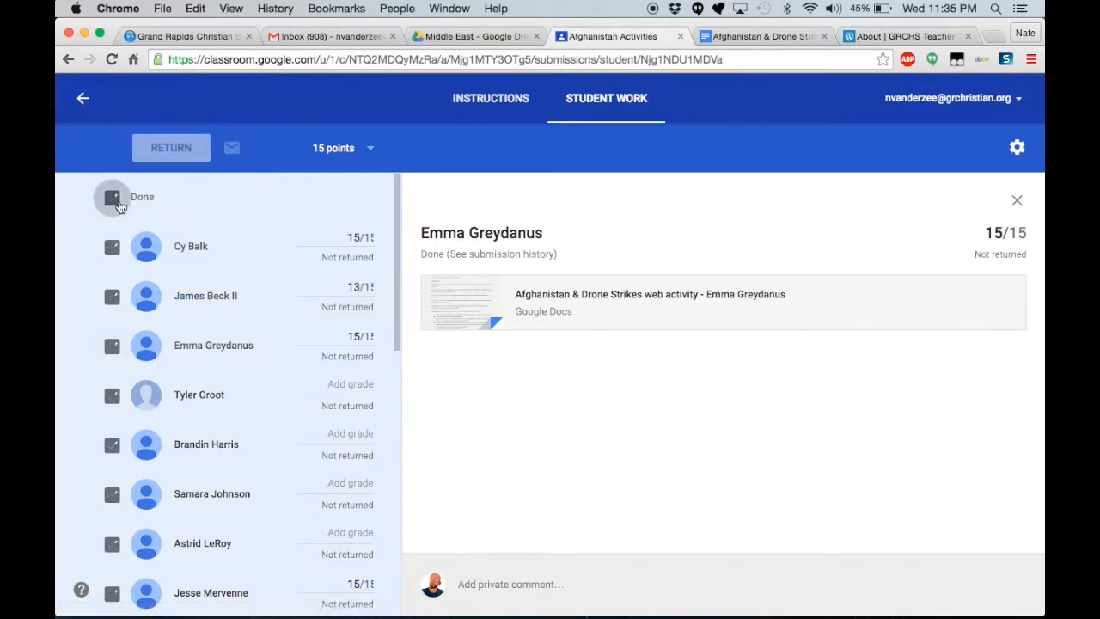
{"action": "scroll", "coordinate": [275, 214], "scroll_direction": "down", "scroll_amount": 1}
{"action": "scroll", "coordinate": [275, 215], "scroll_direction": "down", "scroll_amount": 10}
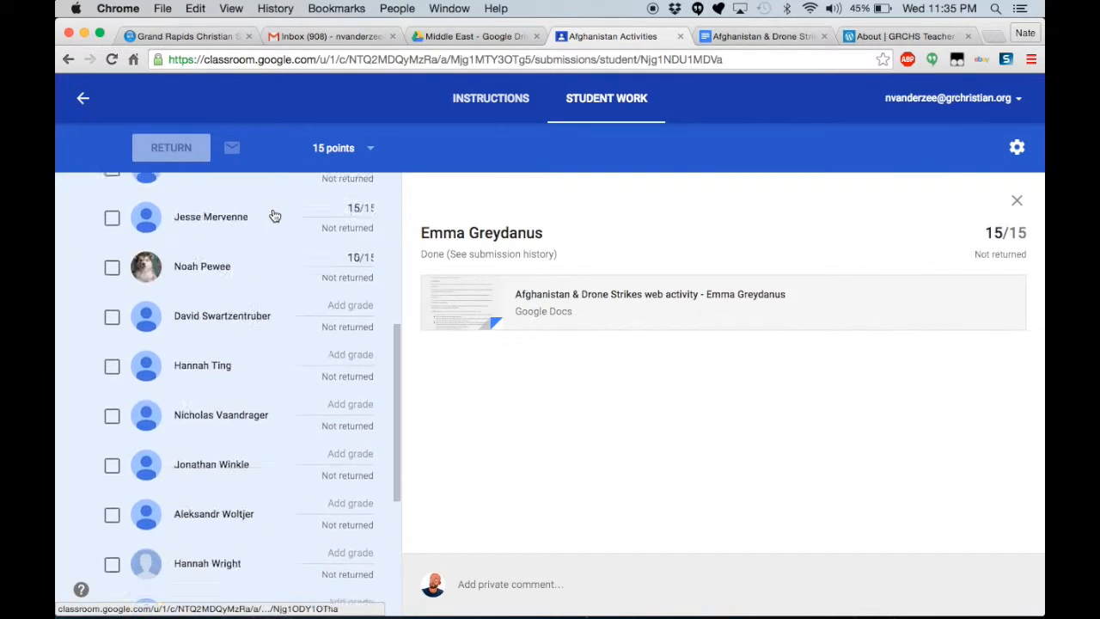
{"action": "scroll", "coordinate": [289, 379], "scroll_direction": "down", "scroll_amount": 1}
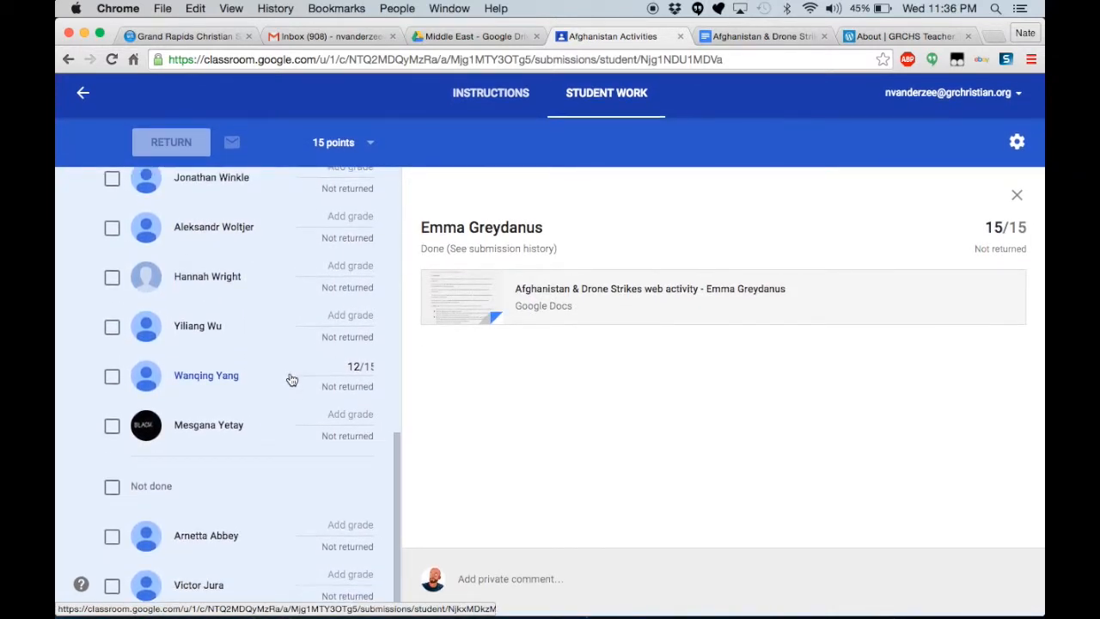
{"action": "scroll", "coordinate": [292, 378], "scroll_direction": "up", "scroll_amount": 10}
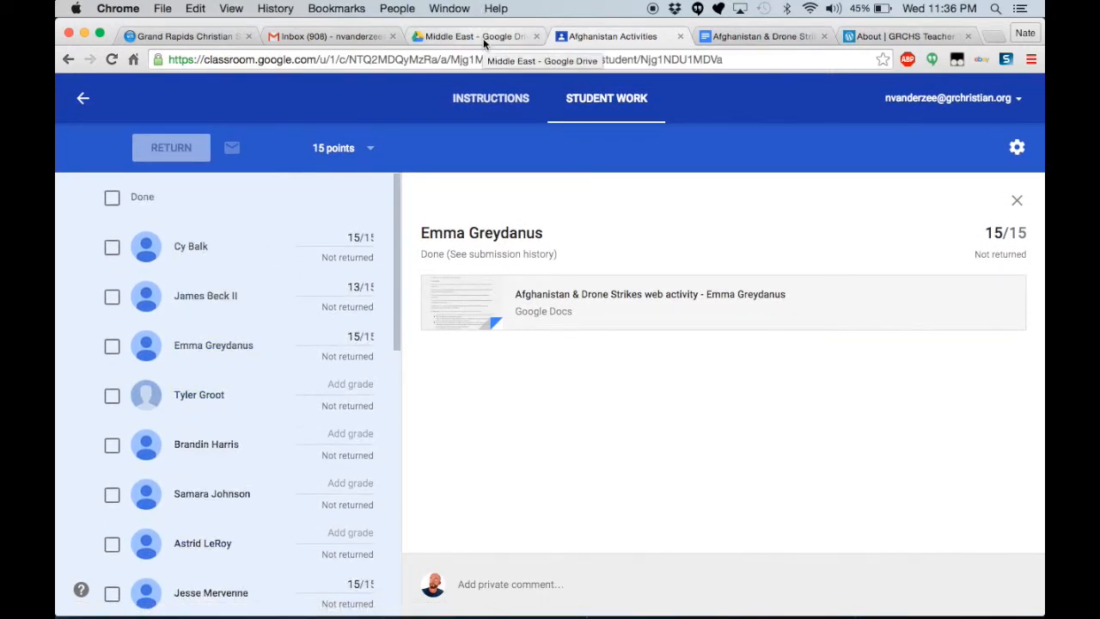
Return to the Global Issues class stream, and open the Global Issues site in Google Sites.
{"action": "left_click", "coordinate": [83, 99]}
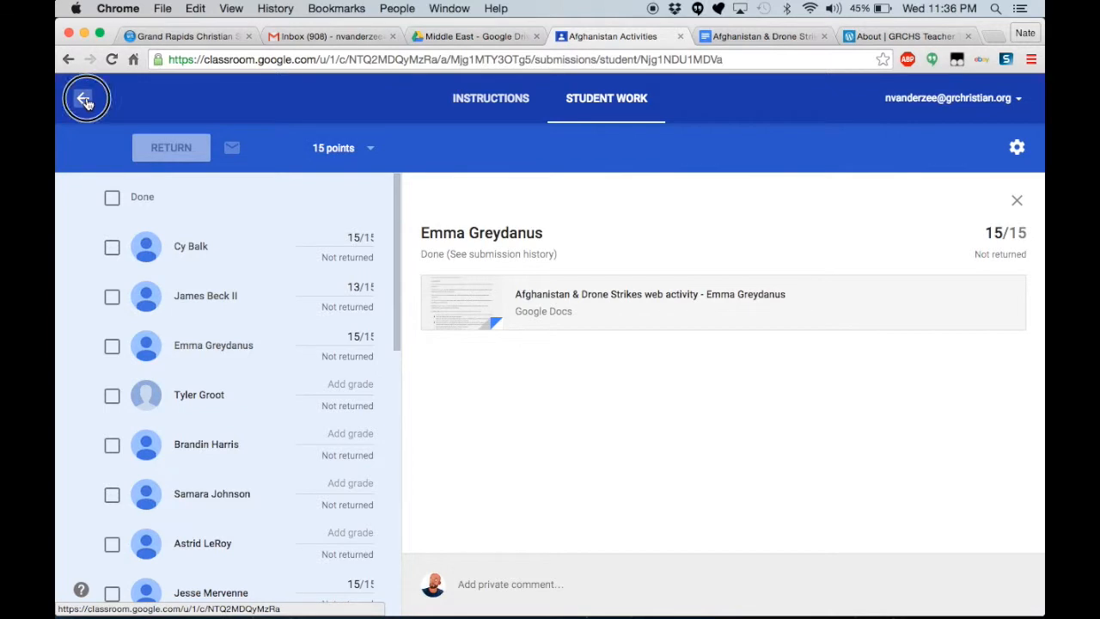
{"action": "scroll", "coordinate": [593, 372], "scroll_direction": "down", "scroll_amount": 2}
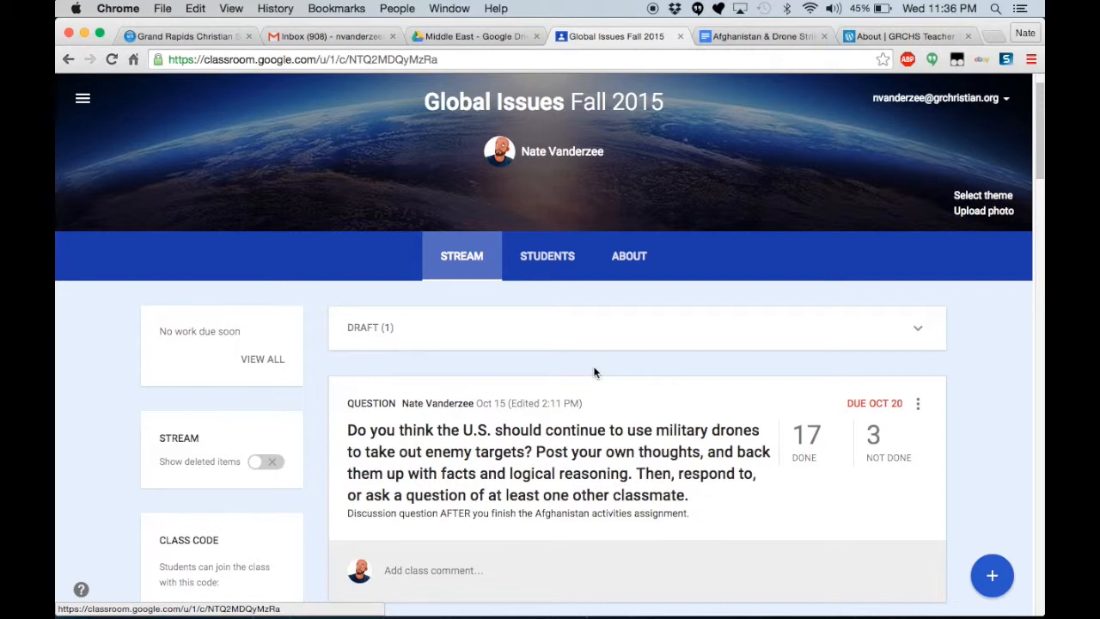
{"action": "left_click", "coordinate": [730, 37]}
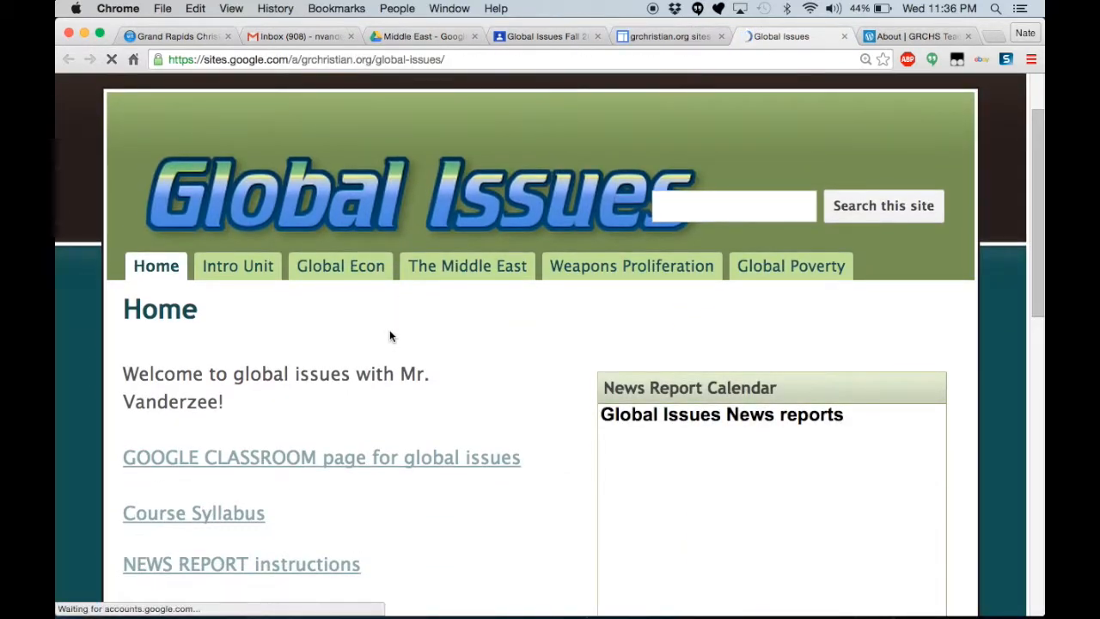
Examine the home page of the Global Issues site, including its links and News Report Calendar.
{"action": "scroll", "coordinate": [389, 335], "scroll_direction": "down", "scroll_amount": 3}
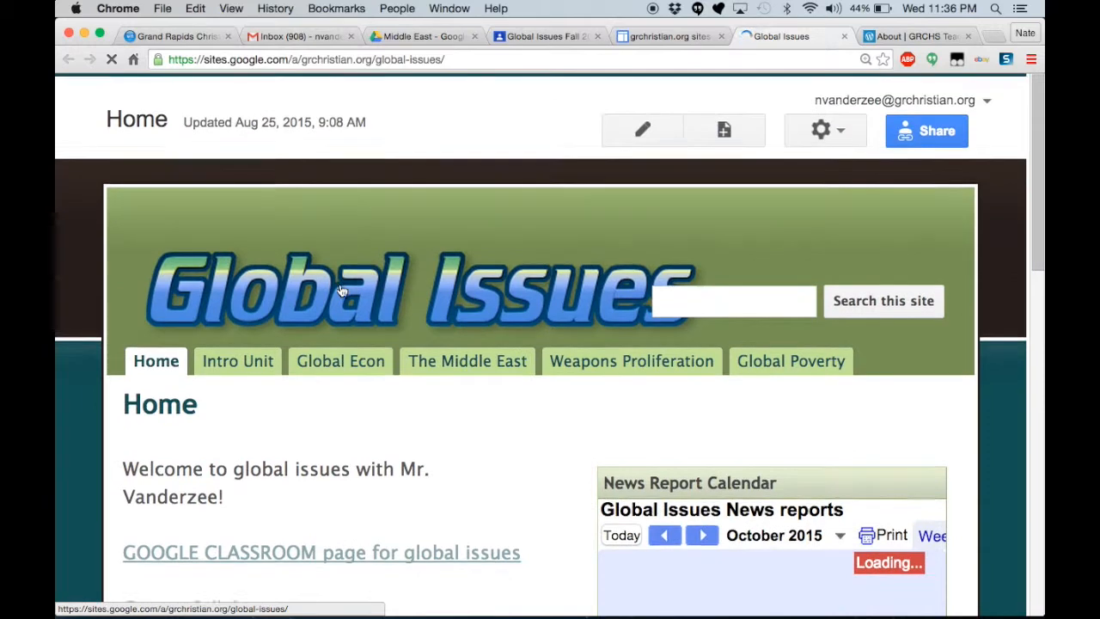
{"action": "scroll", "coordinate": [339, 290], "scroll_direction": "down", "scroll_amount": 3}
{"action": "scroll", "coordinate": [339, 290], "scroll_direction": "down", "scroll_amount": 1}
{"action": "key", "text": "super+minus"}
{"action": "key", "text": "super+minus"}
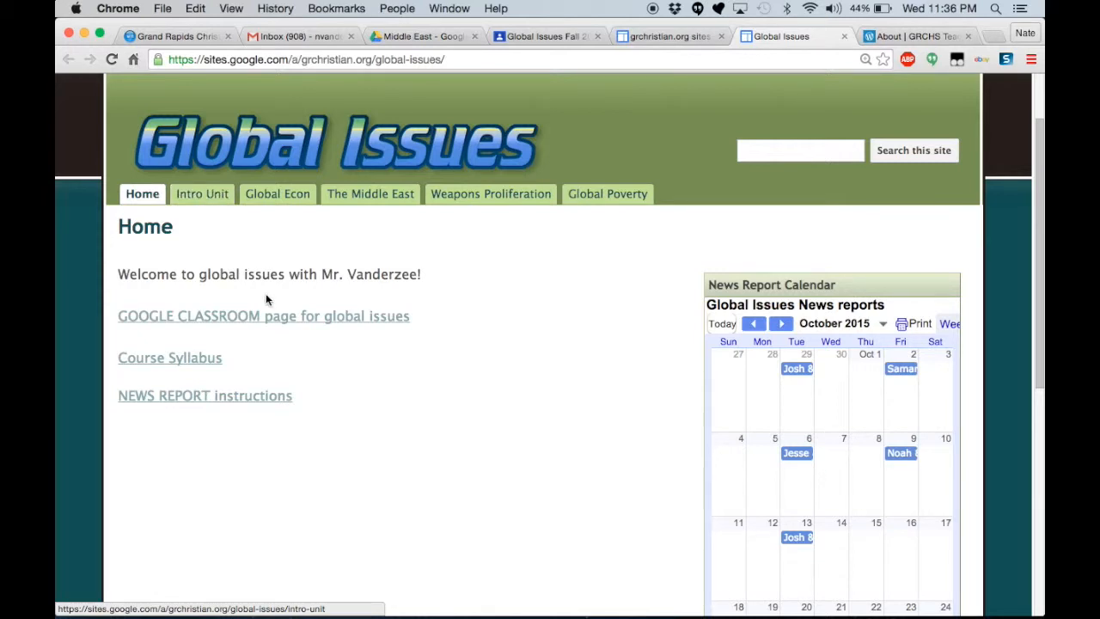
{"action": "scroll", "coordinate": [265, 293], "scroll_direction": "down", "scroll_amount": 2}
{"action": "scroll", "coordinate": [266, 293], "scroll_direction": "up", "scroll_amount": 2}
{"action": "scroll", "coordinate": [267, 297], "scroll_direction": "up", "scroll_amount": 1}
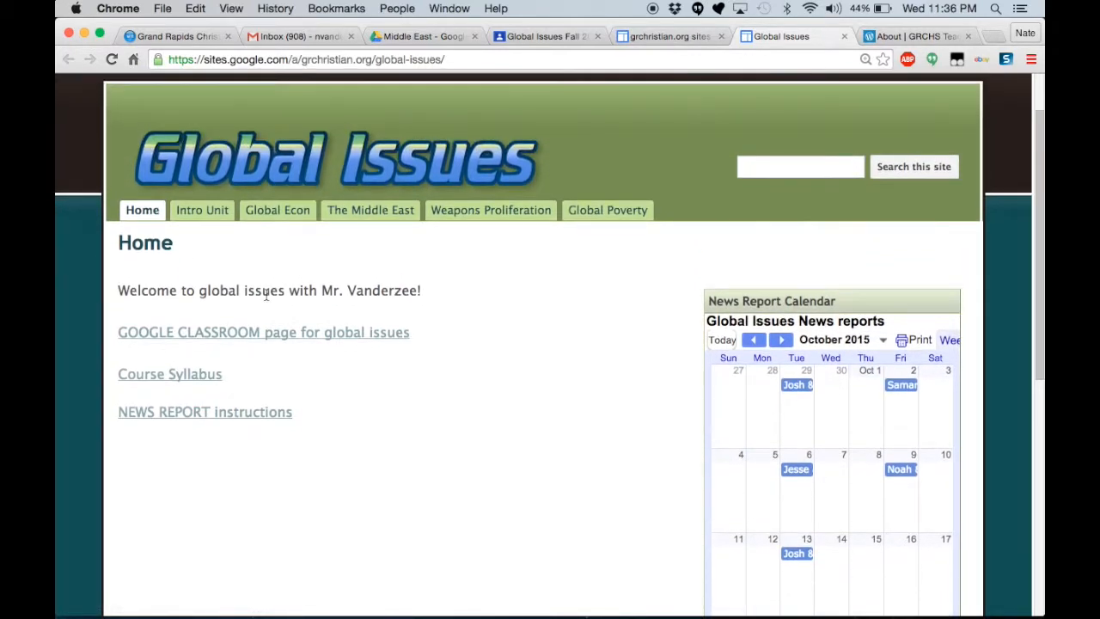
View the Intro Unit and Global Econ pages of the Global Issues site.
{"action": "left_click", "coordinate": [206, 213]}
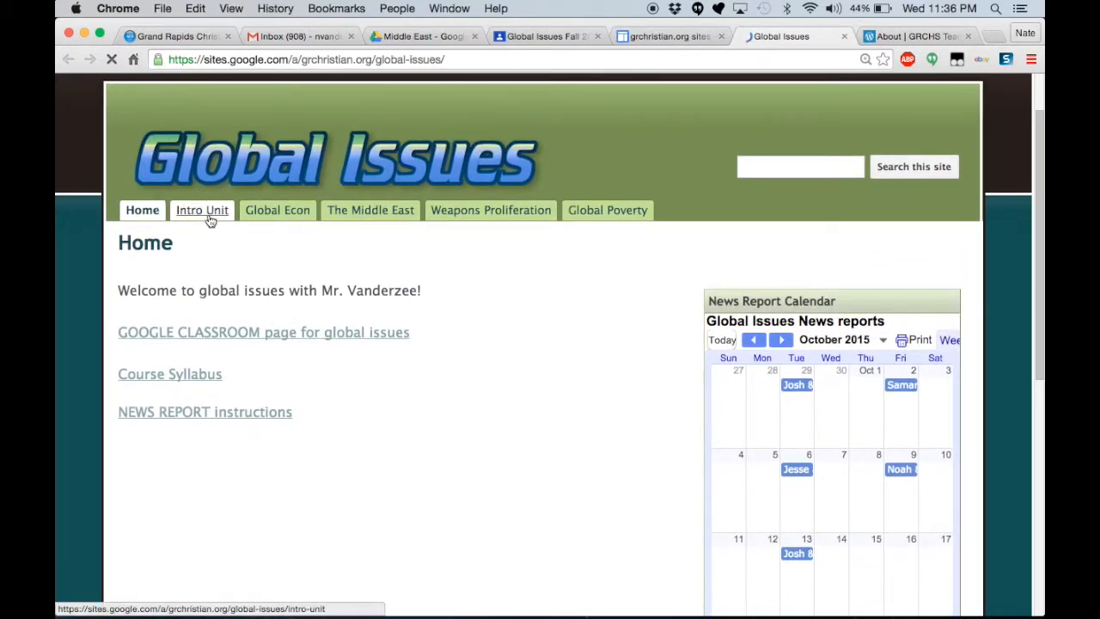
{"action": "scroll", "coordinate": [257, 318], "scroll_direction": "down", "scroll_amount": 1}
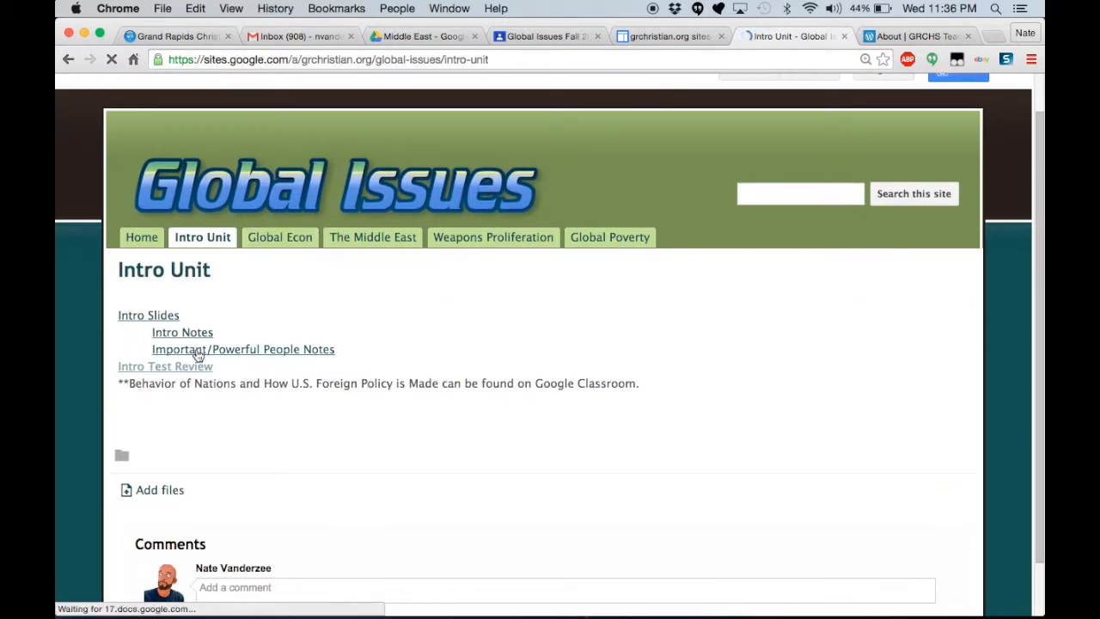
{"action": "left_click", "coordinate": [288, 243]}
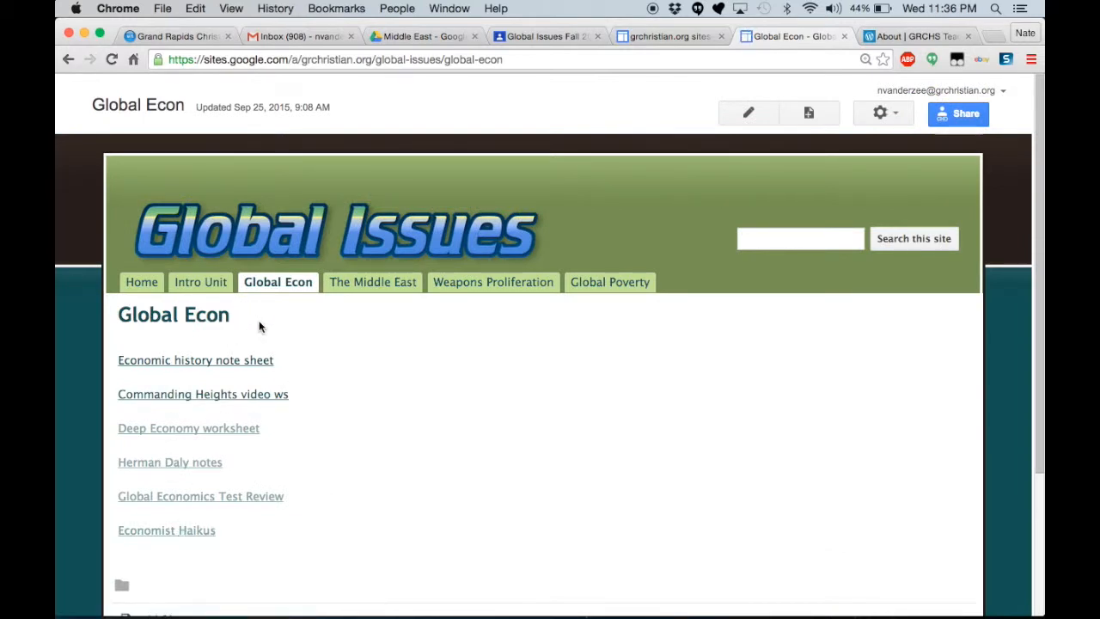
Switch back to the Global Issues class stream in Google Classroom and review the military drones question post.
{"action": "left_click", "coordinate": [677, 35]}
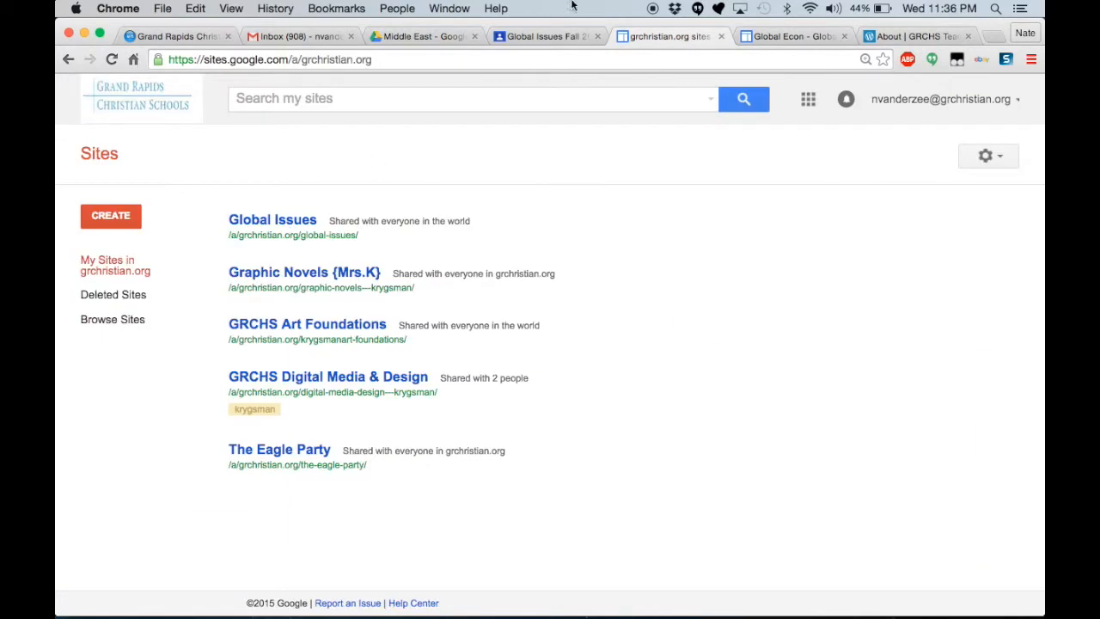
{"action": "left_click", "coordinate": [545, 38]}
{"action": "scroll", "coordinate": [410, 340], "scroll_direction": "down", "scroll_amount": 3}
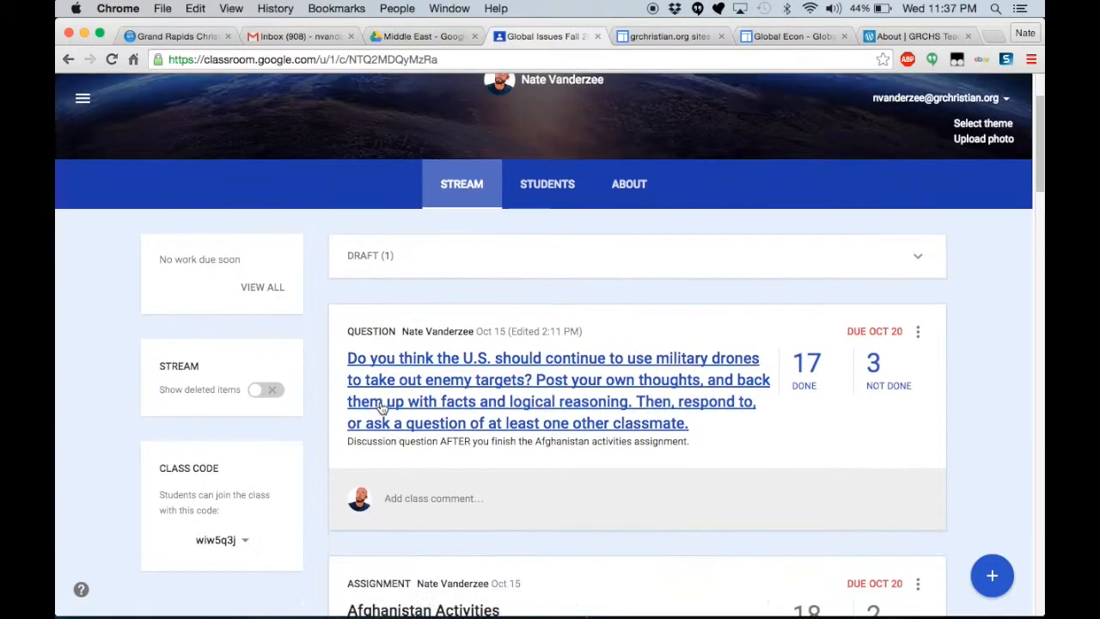
{"action": "scroll", "coordinate": [381, 407], "scroll_direction": "up", "scroll_amount": 2}
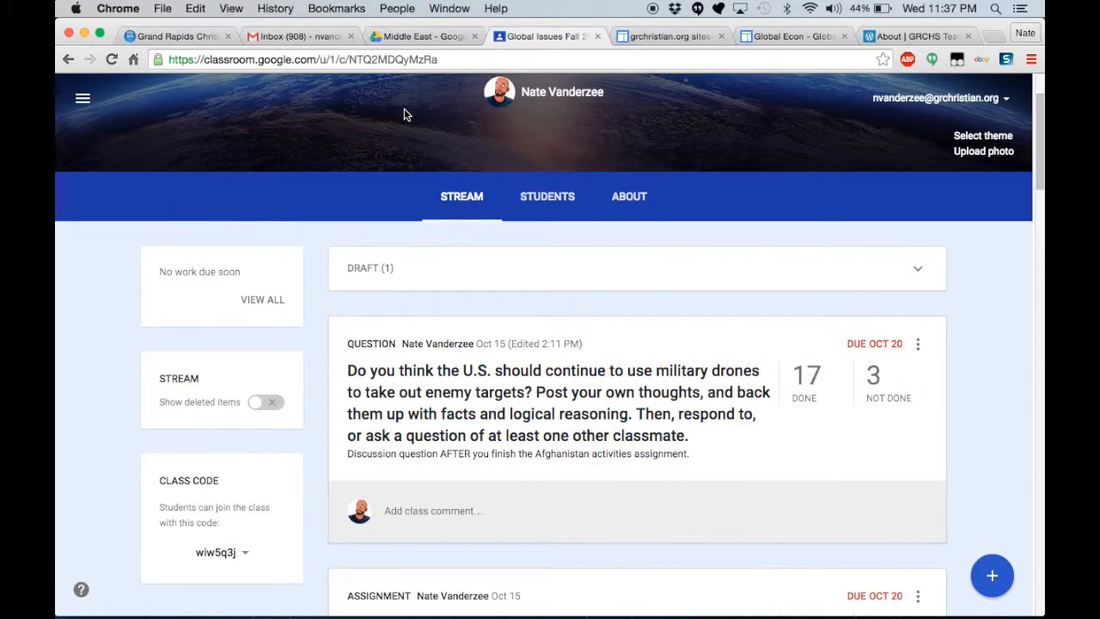
Open the completed student answers to the military drones question and look through the student grade list.
{"action": "left_click", "coordinate": [806, 391]}
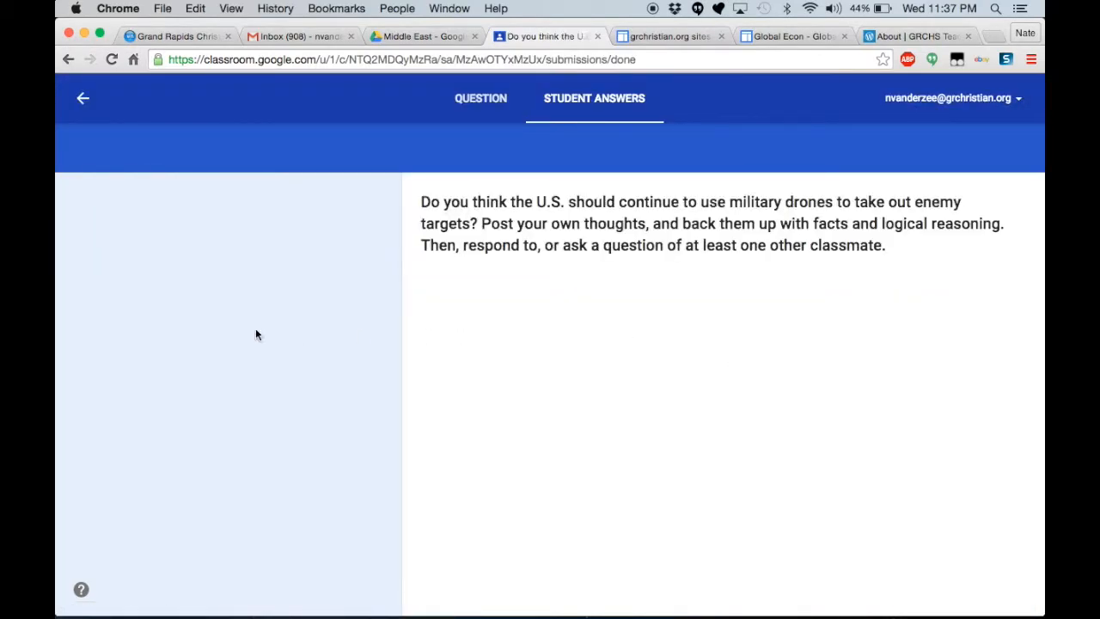
{"action": "scroll", "coordinate": [301, 297], "scroll_direction": "down", "scroll_amount": 5}
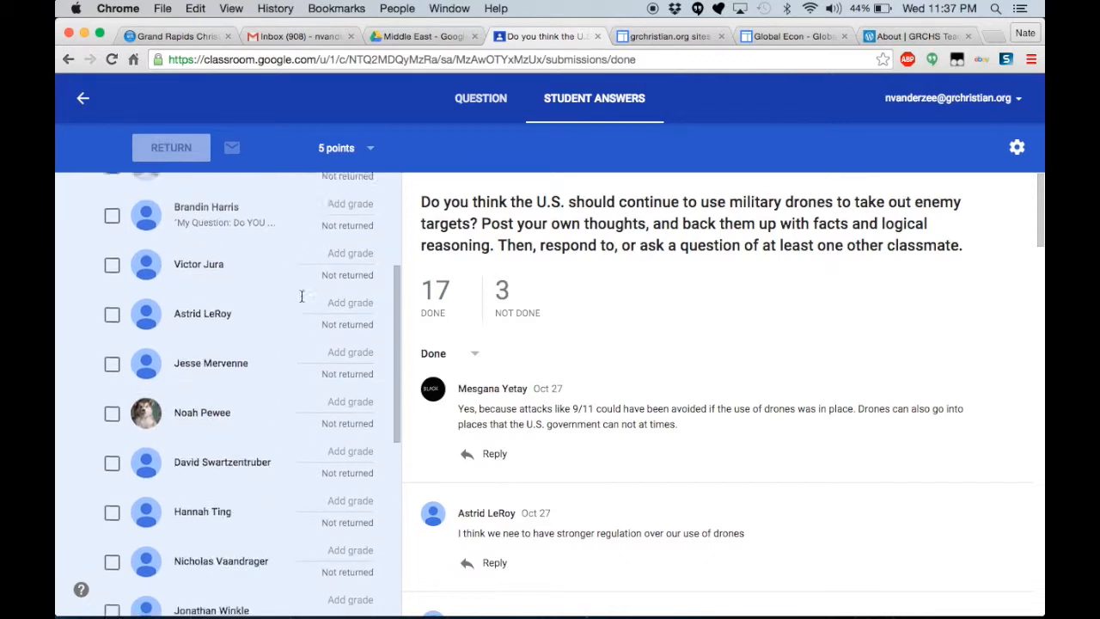
{"action": "scroll", "coordinate": [301, 301], "scroll_direction": "up", "scroll_amount": 6}
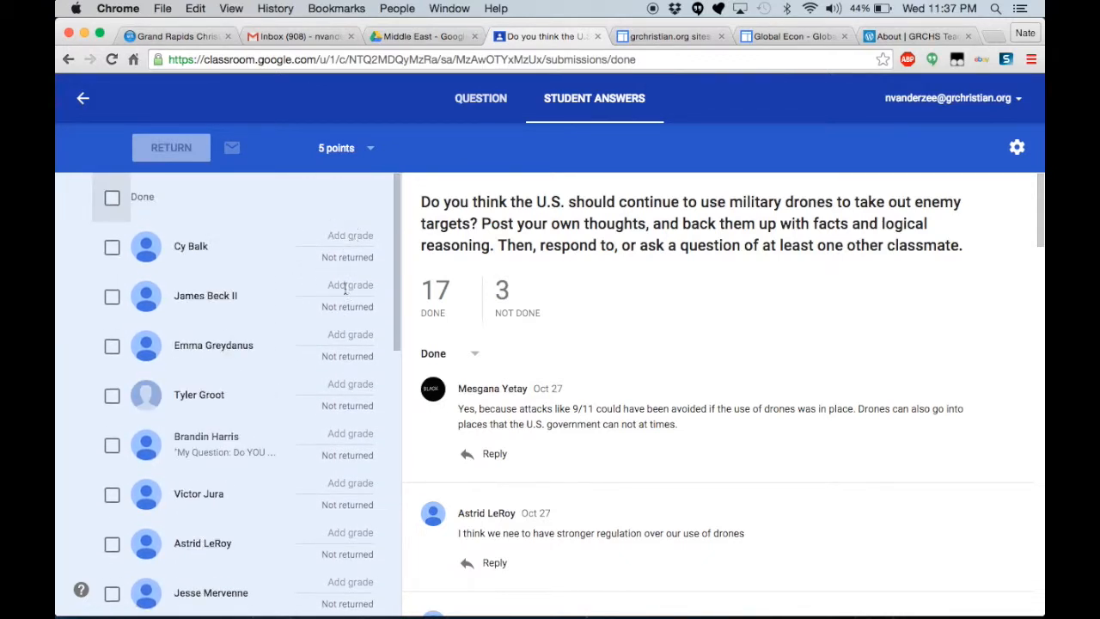
{"action": "scroll", "coordinate": [306, 451], "scroll_direction": "down", "scroll_amount": 6}
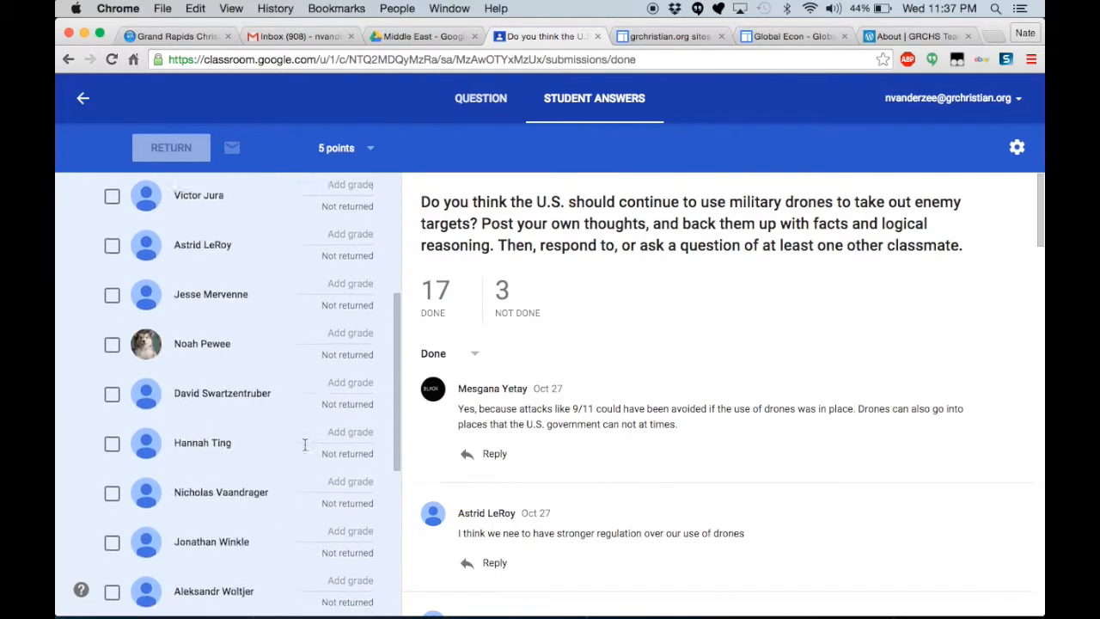
{"action": "scroll", "coordinate": [306, 445], "scroll_direction": "down", "scroll_amount": 3}
{"action": "scroll", "coordinate": [304, 434], "scroll_direction": "up", "scroll_amount": 10}
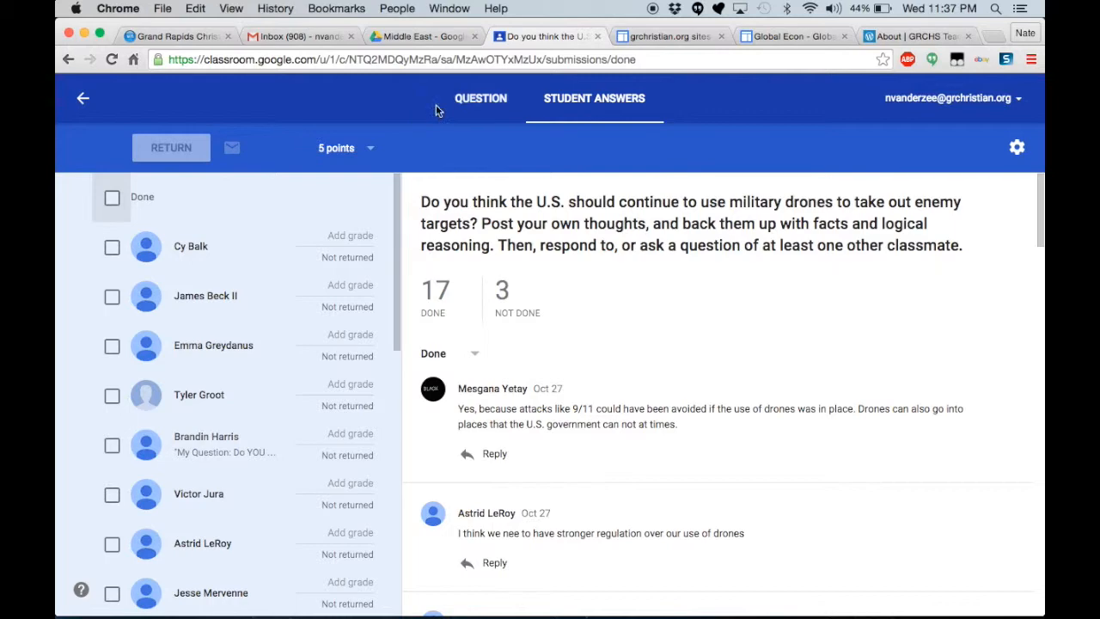
Open the About page of the Global Issues class and look through its Global Economics and Intro Unit materials.
{"action": "left_click", "coordinate": [83, 98]}
{"action": "left_click", "coordinate": [628, 306]}
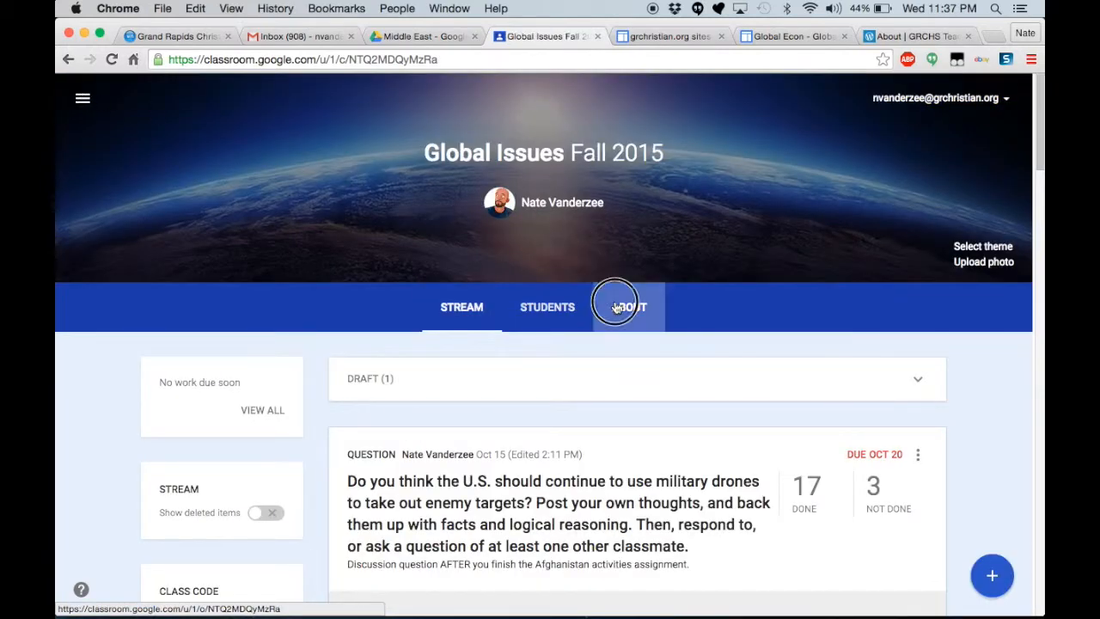
{"action": "scroll", "coordinate": [558, 397], "scroll_direction": "down", "scroll_amount": 5}
{"action": "scroll", "coordinate": [545, 423], "scroll_direction": "down", "scroll_amount": 2}
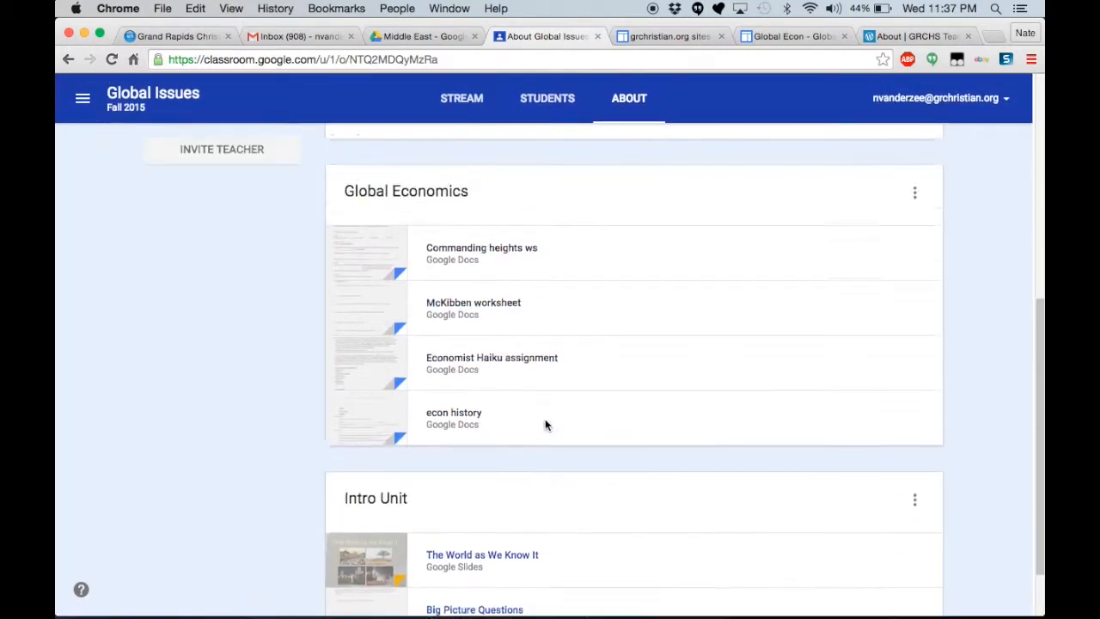
{"action": "scroll", "coordinate": [516, 369], "scroll_direction": "up", "scroll_amount": 3}
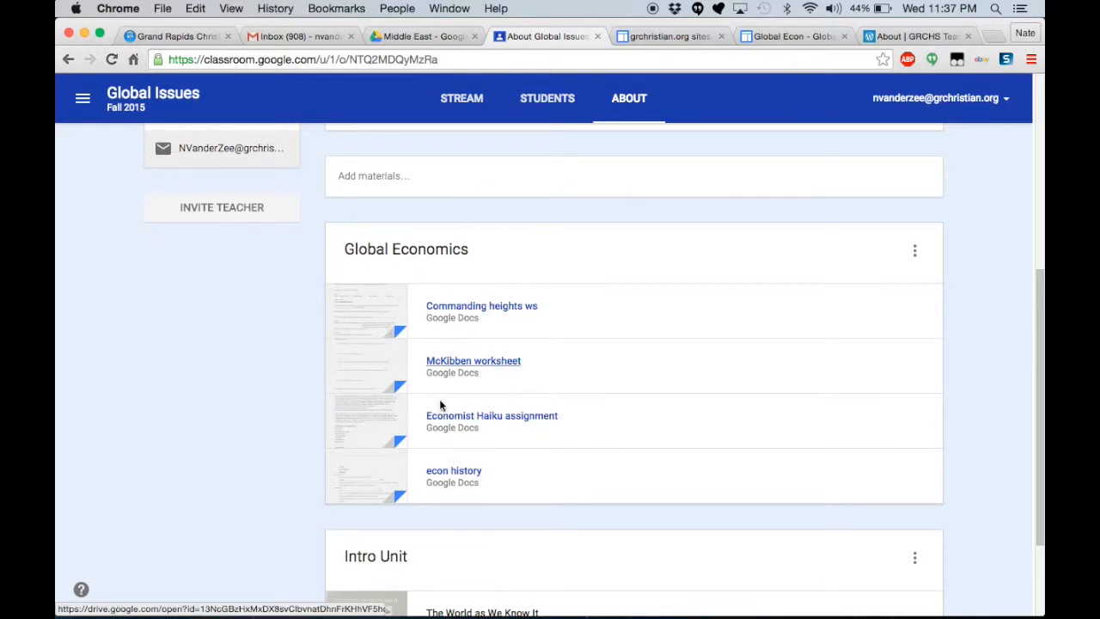
{"action": "scroll", "coordinate": [507, 369], "scroll_direction": "down", "scroll_amount": 2}
{"action": "scroll", "coordinate": [398, 467], "scroll_direction": "up", "scroll_amount": 3}
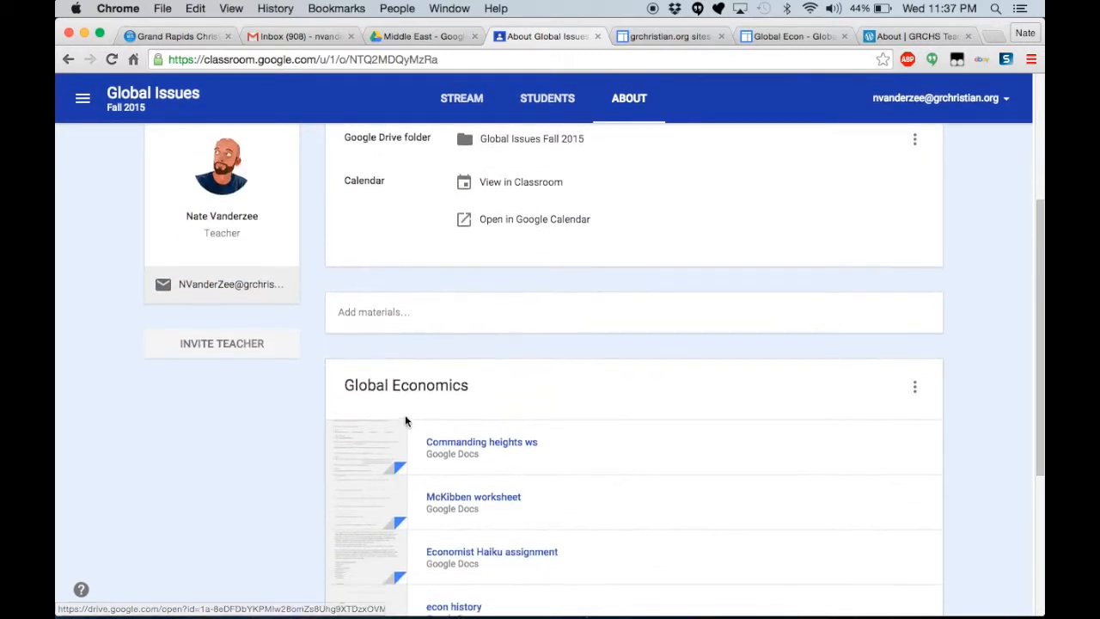
{"action": "scroll", "coordinate": [405, 415], "scroll_direction": "down", "scroll_amount": 3}
{"action": "scroll", "coordinate": [474, 314], "scroll_direction": "up", "scroll_amount": 3}
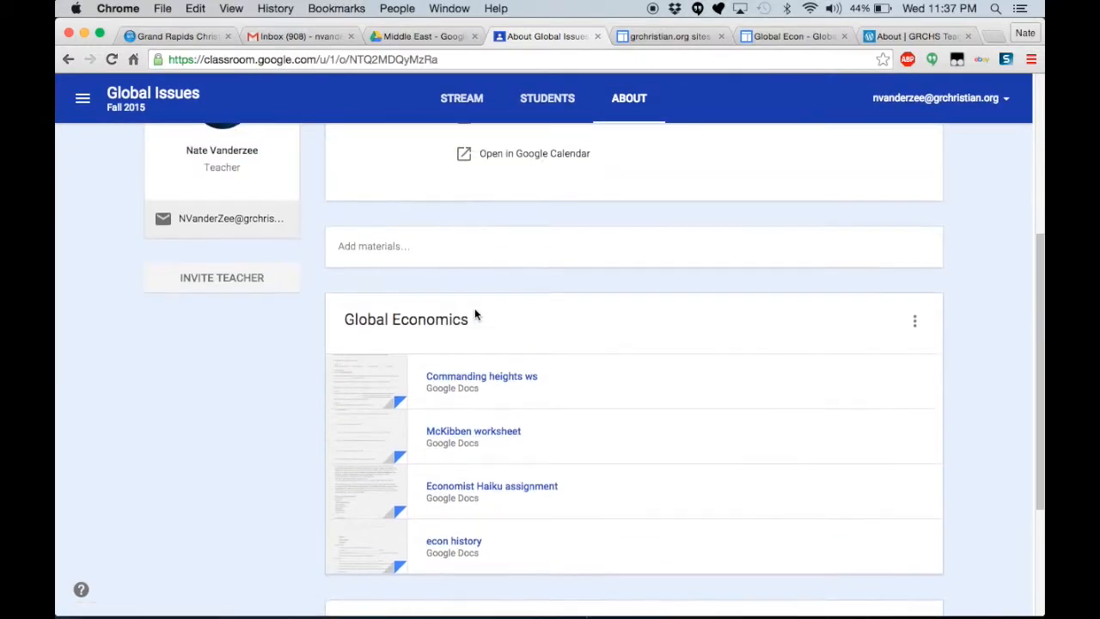
{"action": "scroll", "coordinate": [475, 314], "scroll_direction": "up", "scroll_amount": 4}
Return to the Global Issues class stream and look through its question and assignment posts.
{"action": "left_click", "coordinate": [452, 297]}
{"action": "scroll", "coordinate": [399, 532], "scroll_direction": "down", "scroll_amount": 6}
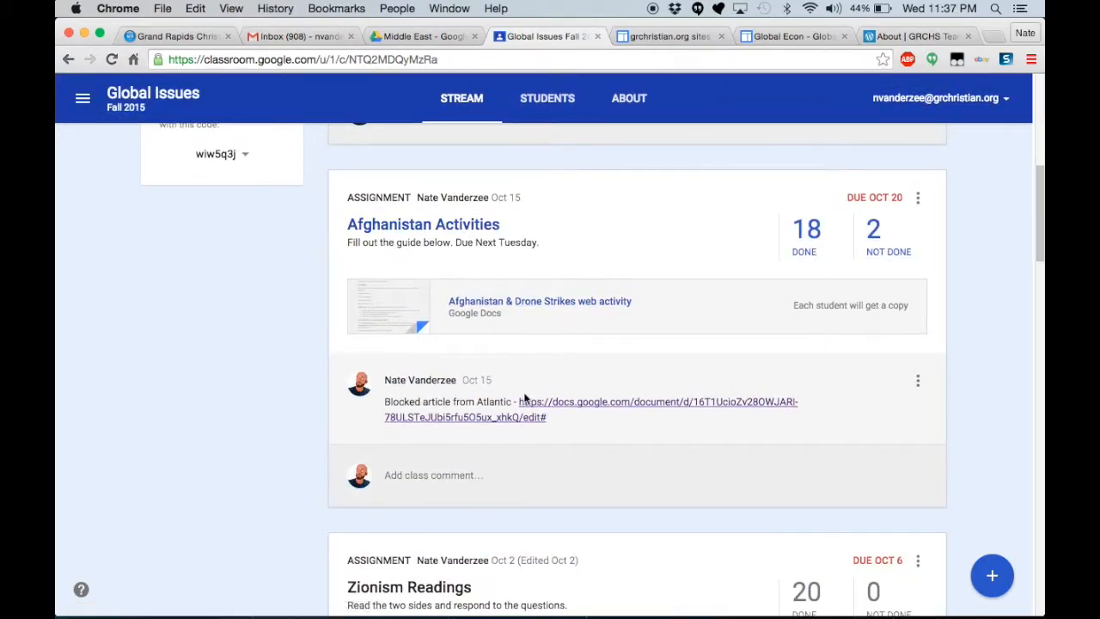
{"action": "scroll", "coordinate": [496, 318], "scroll_direction": "down", "scroll_amount": 3}
{"action": "scroll", "coordinate": [349, 168], "scroll_direction": "up", "scroll_amount": 10}
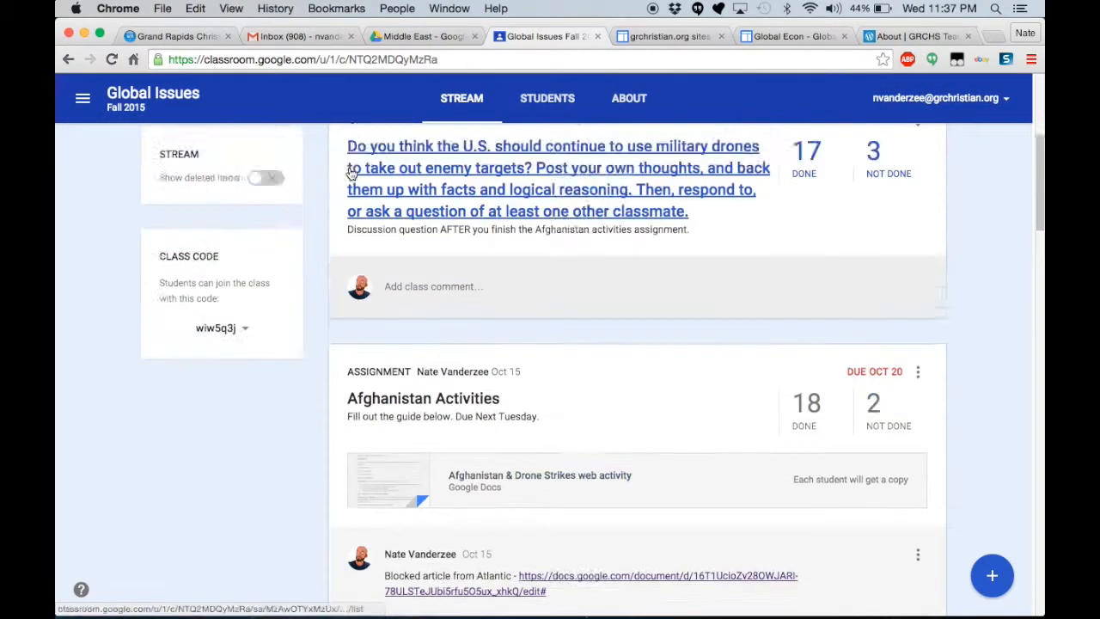
{"action": "scroll", "coordinate": [352, 174], "scroll_direction": "down", "scroll_amount": 2}
{"action": "scroll", "coordinate": [352, 174], "scroll_direction": "down", "scroll_amount": 1}
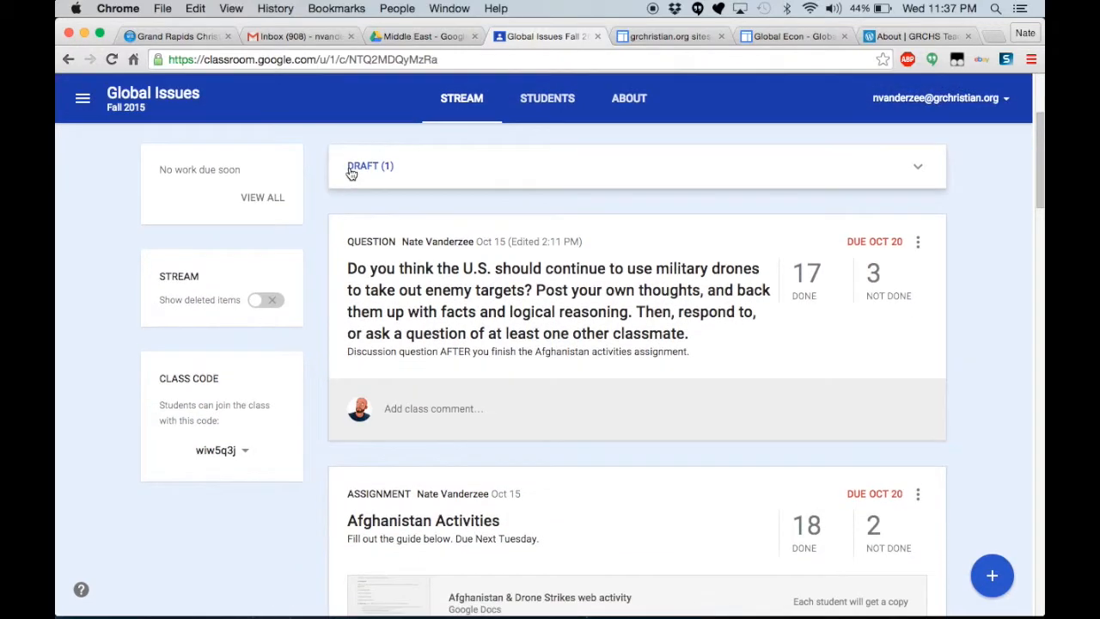